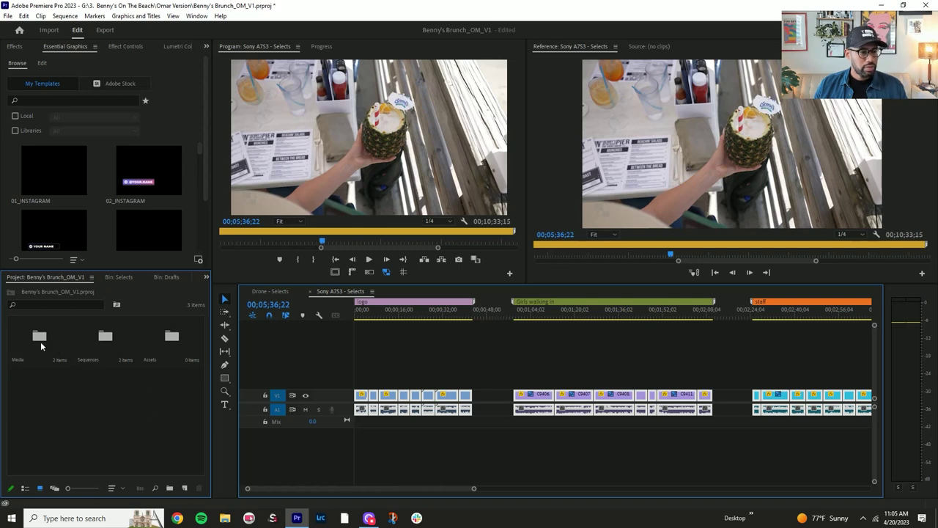
# Look at the version bins inside the Drafts bin and return to the project root.
pyautogui.doubleClick(105, 337)
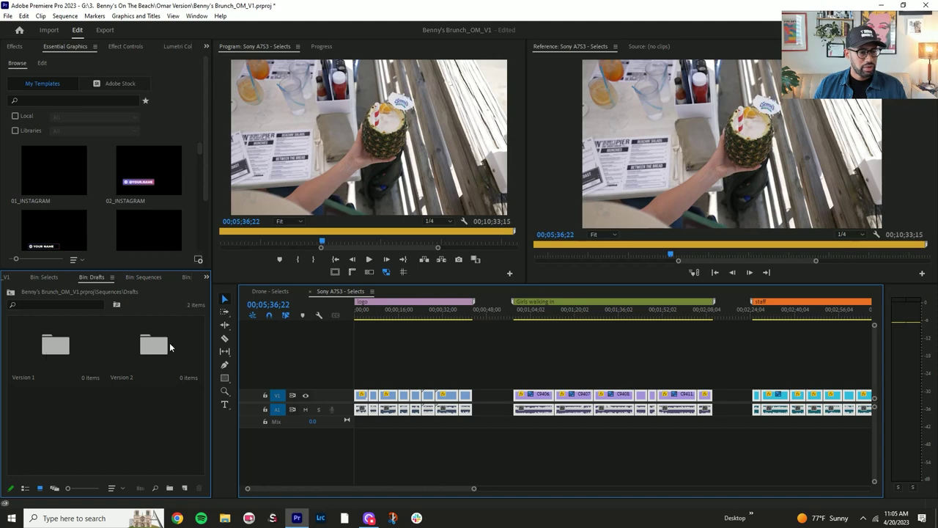
pyautogui.click(15, 306)
pyautogui.click(15, 306)
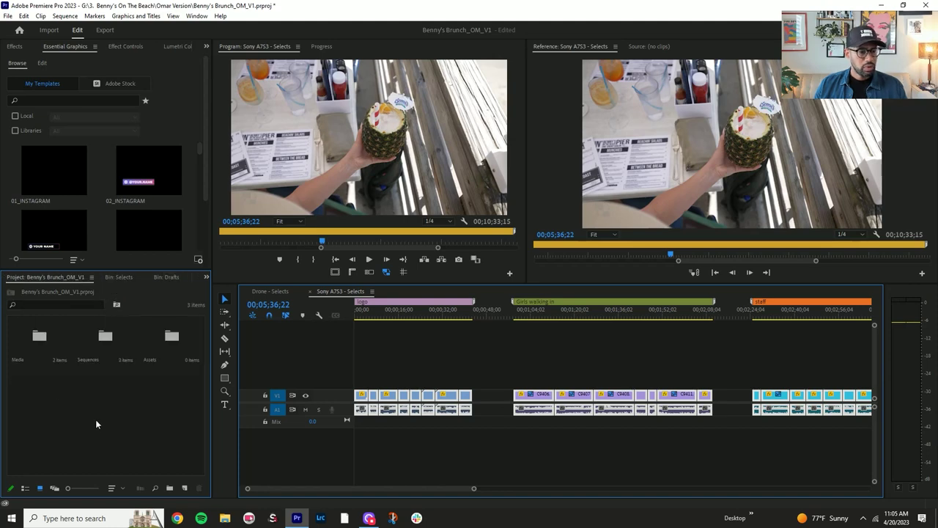
# Create two bins named Logos and Music inside the Assets bin.
pyautogui.doubleClick(162, 337)
pyautogui.rightClick(91, 377)
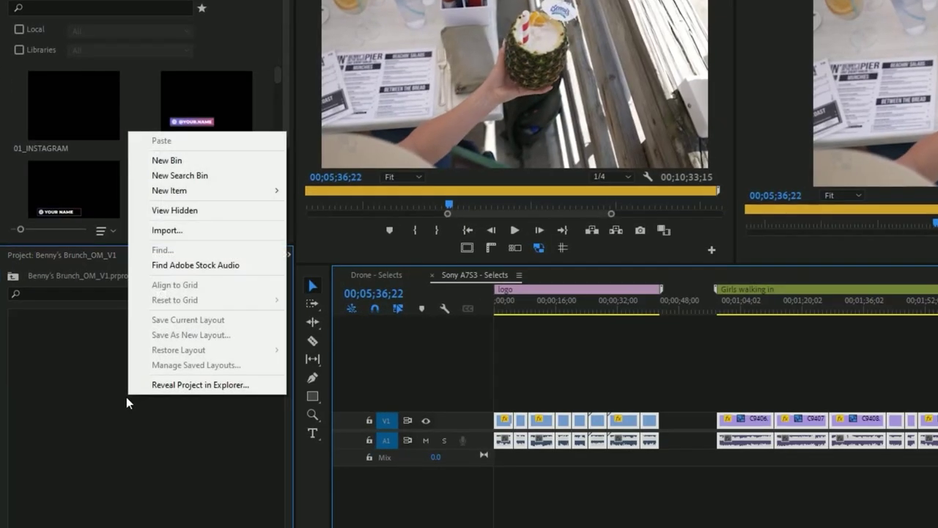
pyautogui.click(196, 161)
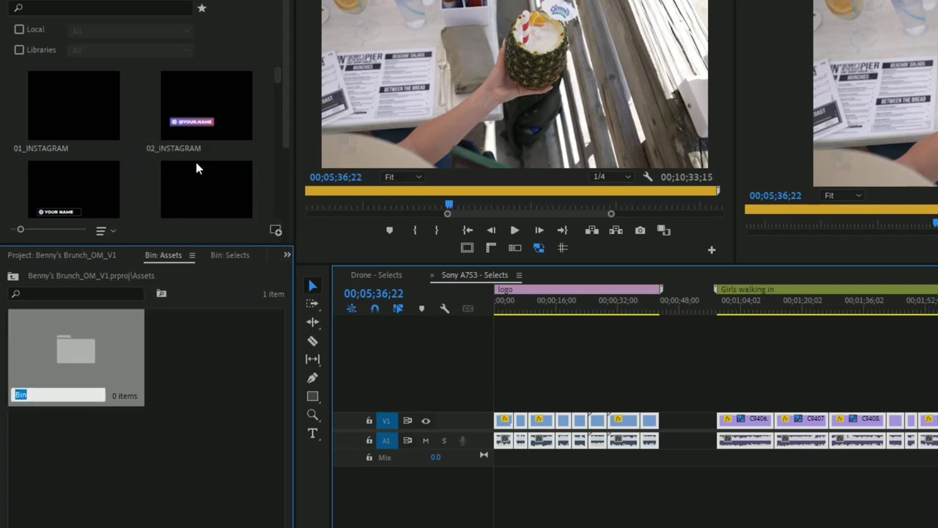
pyautogui.write('Logos')
pyautogui.press('Return')
pyautogui.rightClick(221, 397)
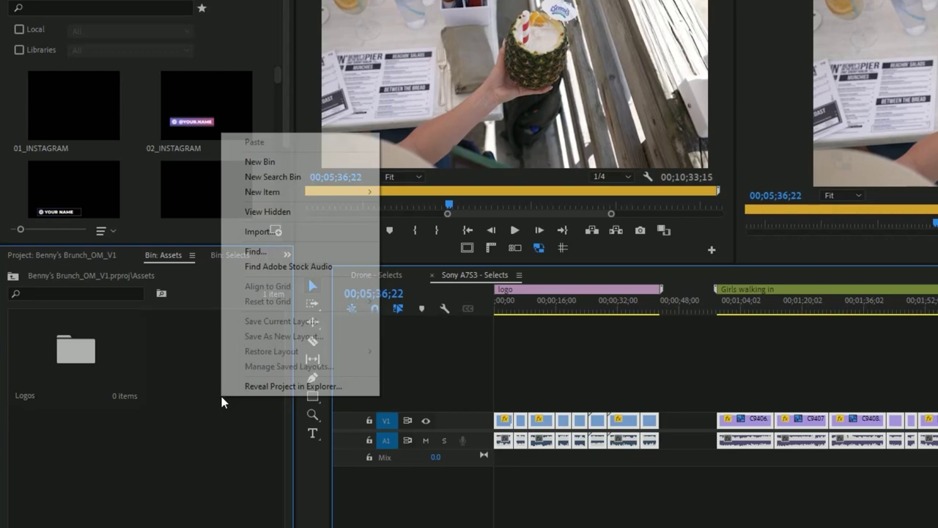
pyautogui.click(273, 167)
pyautogui.write('Music')
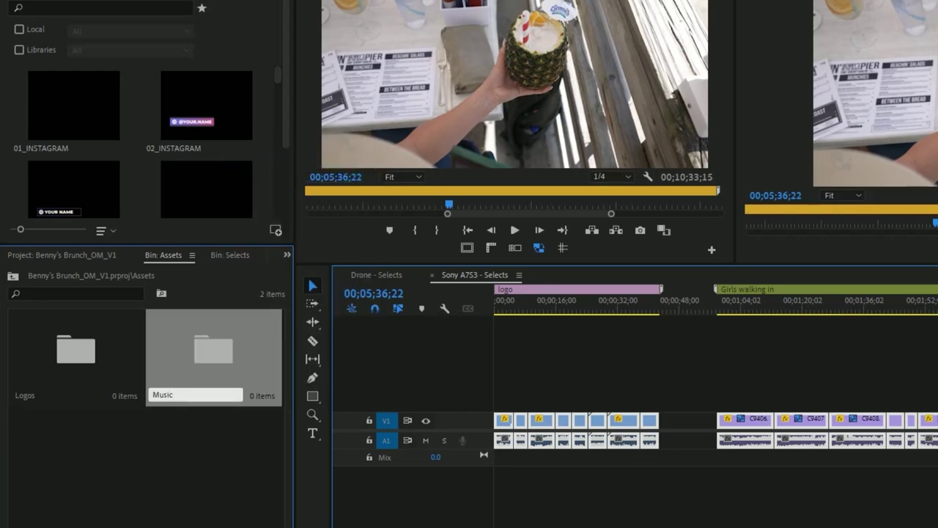
# Import the logo files from the 3. Social Circle folder on the T7 Shield drive into the Logos bin.
pyautogui.doubleClick(61, 366)
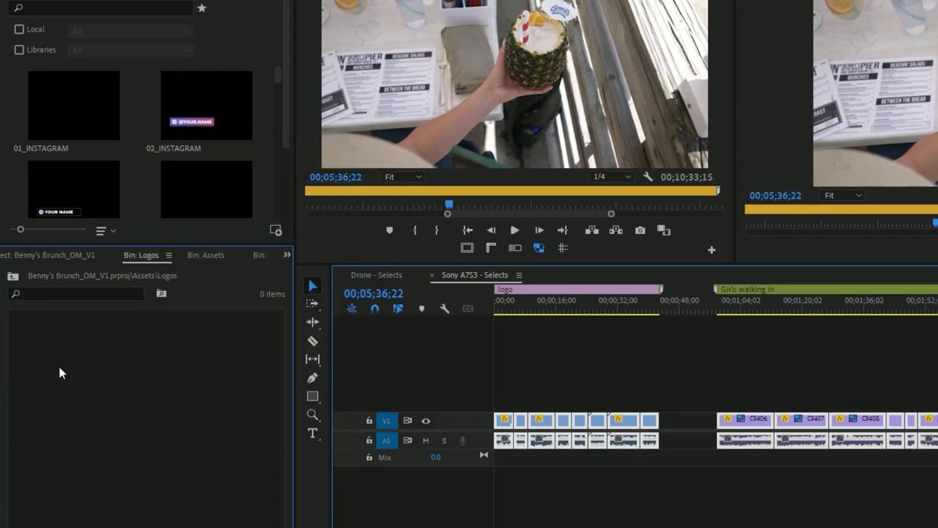
pyautogui.rightClick(64, 360)
pyautogui.click(117, 199)
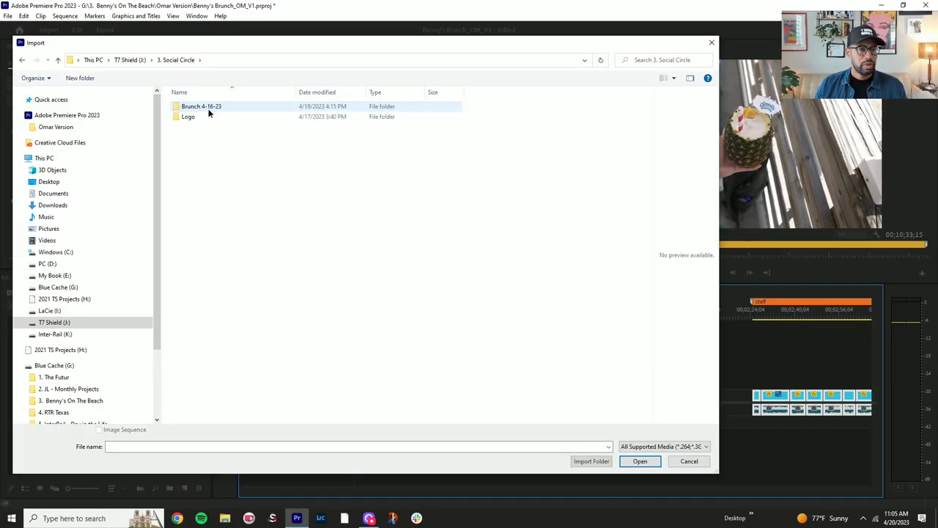
pyautogui.doubleClick(208, 104)
pyautogui.doubleClick(206, 117)
pyautogui.moveTo(285, 170); pyautogui.dragTo(198, 116)
pyautogui.click(647, 462)
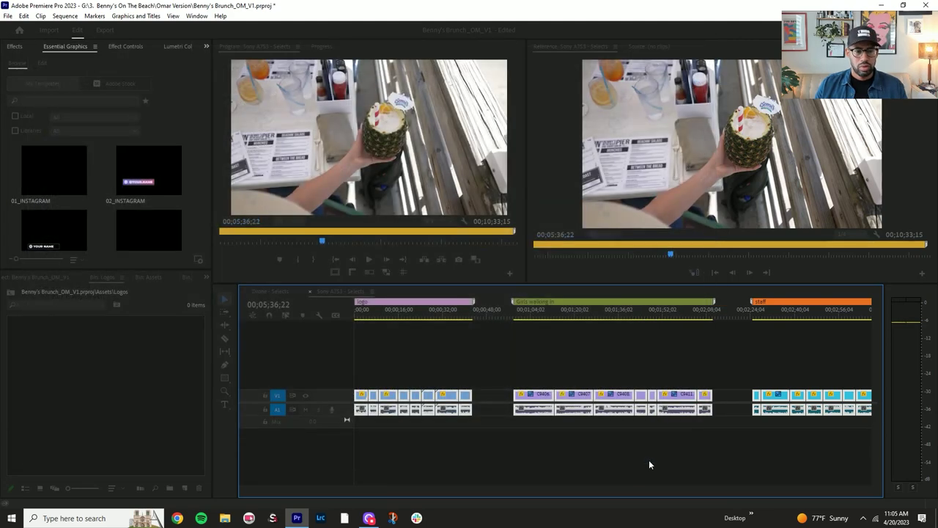
pyautogui.click(132, 412)
# Create a 1920 x 1080, 29.97 fps sequence named Benny's Brunch_V1 in the Version 1 bin of Drafts.
pyautogui.click(38, 277)
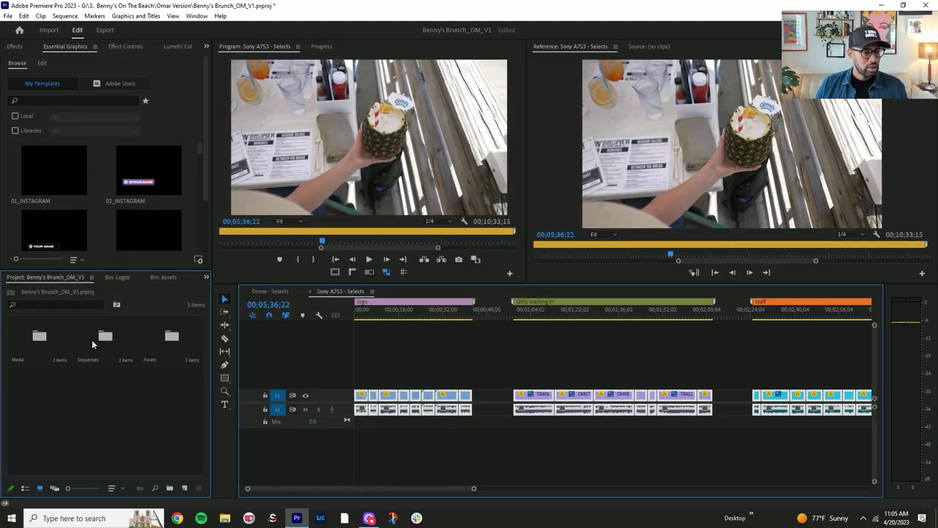
pyautogui.doubleClick(106, 351)
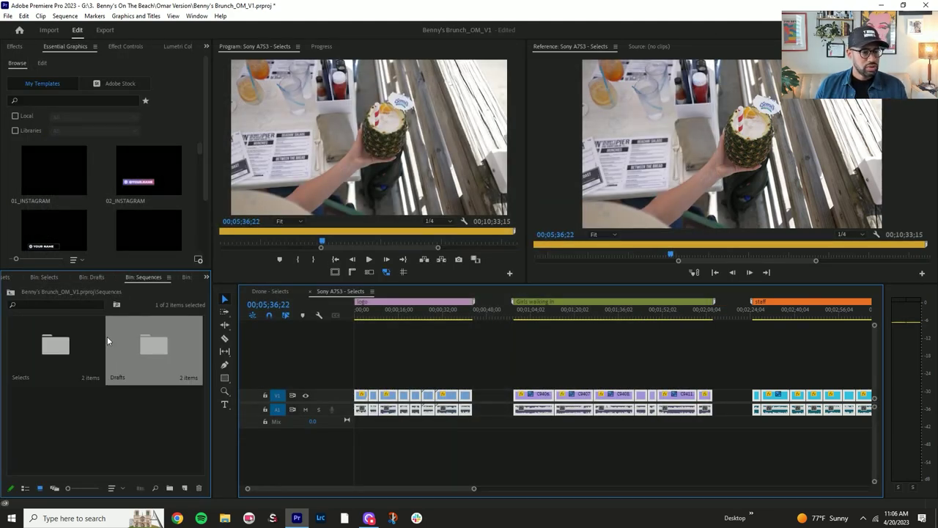
pyautogui.doubleClick(172, 337)
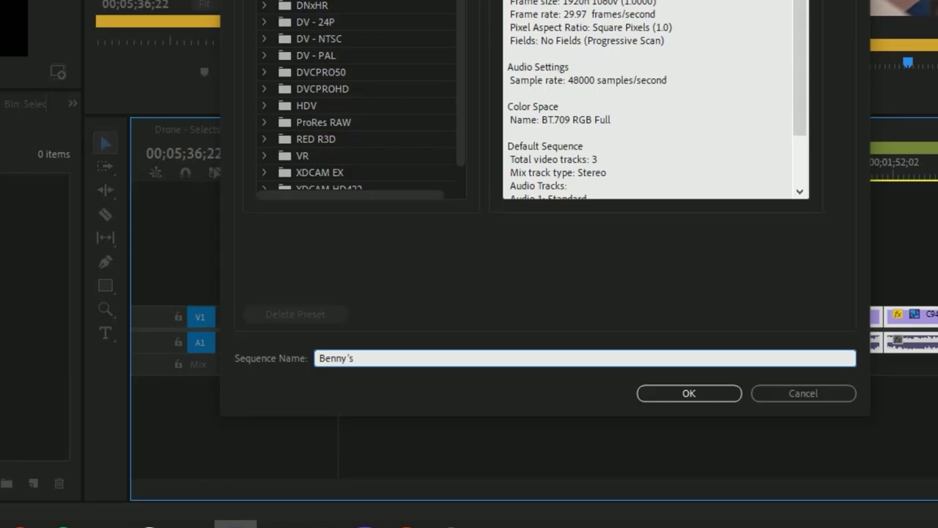
pyautogui.write("ny's Brunch_V1")
pyautogui.click(683, 396)
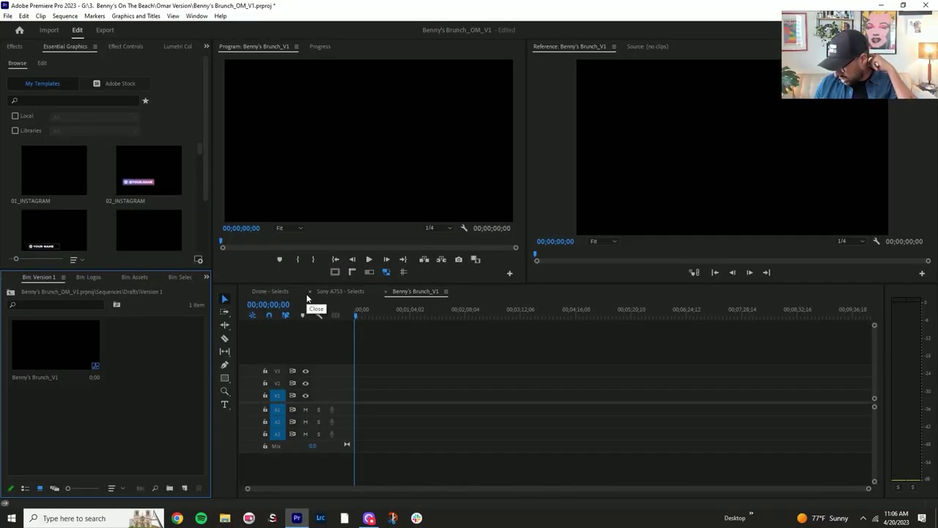
# Dock the Sony A7S3 and Drone selects timelines below Benny's Brunch_V1, and return the draft and Drone playheads to the start.
pyautogui.moveTo(343, 291); pyautogui.dragTo(345, 477)
pyautogui.moveTo(270, 291); pyautogui.dragTo(327, 400)
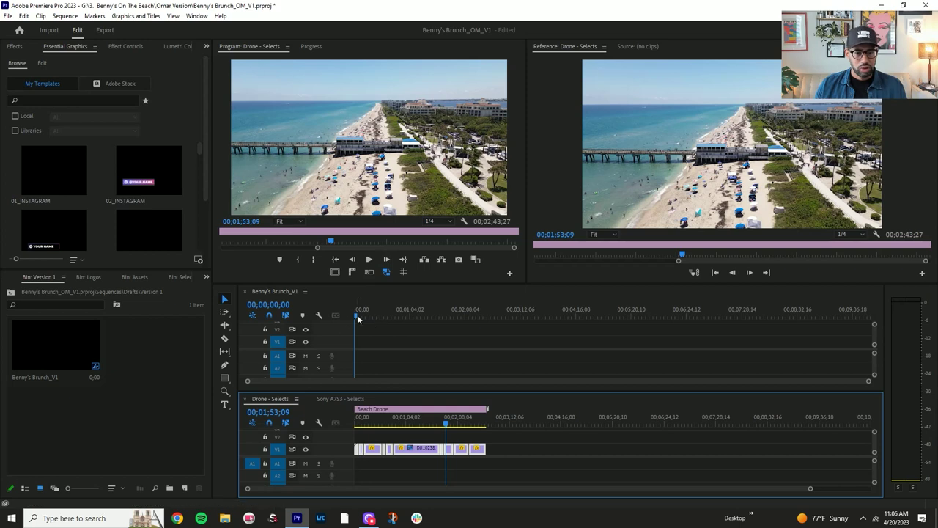
pyautogui.moveTo(357, 315); pyautogui.dragTo(380, 320)
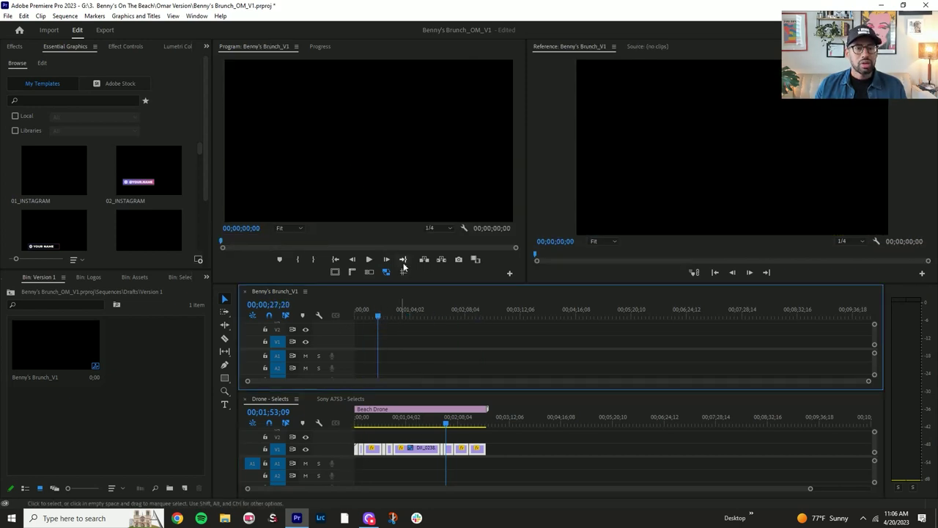
pyautogui.press('Home')
pyautogui.hotkey('shift', '3')
pyautogui.press('Home')
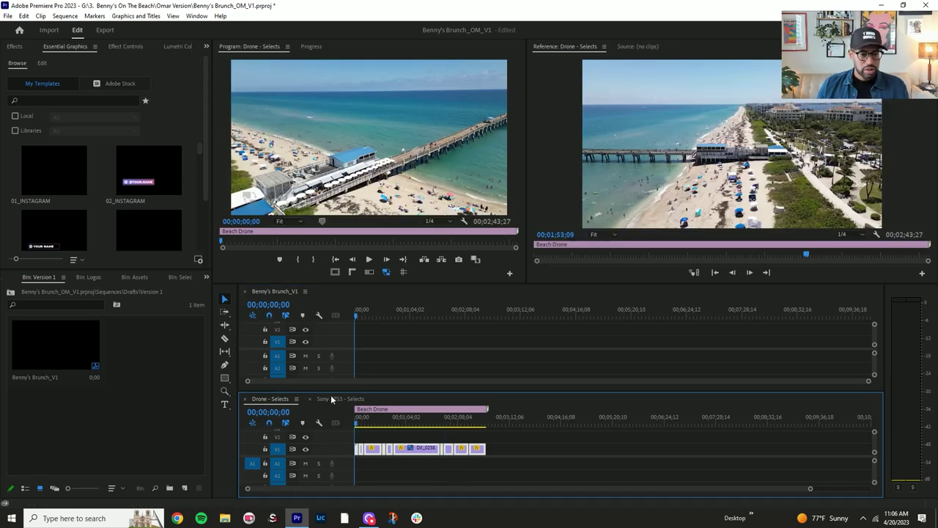
# Scrub through the clips of the logo section in the Sony A7S3 - Selects sequence.
pyautogui.click(340, 399)
pyautogui.click(360, 429)
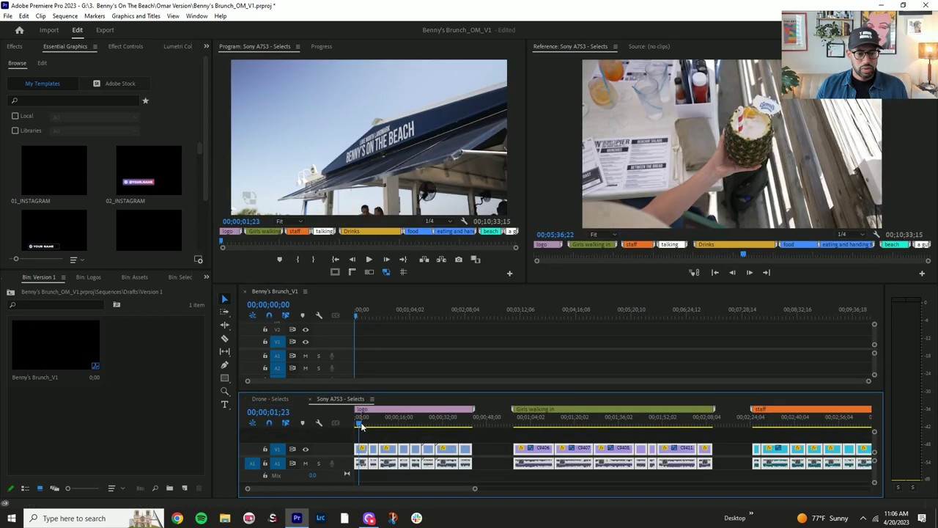
pyautogui.moveTo(361, 427); pyautogui.dragTo(430, 442)
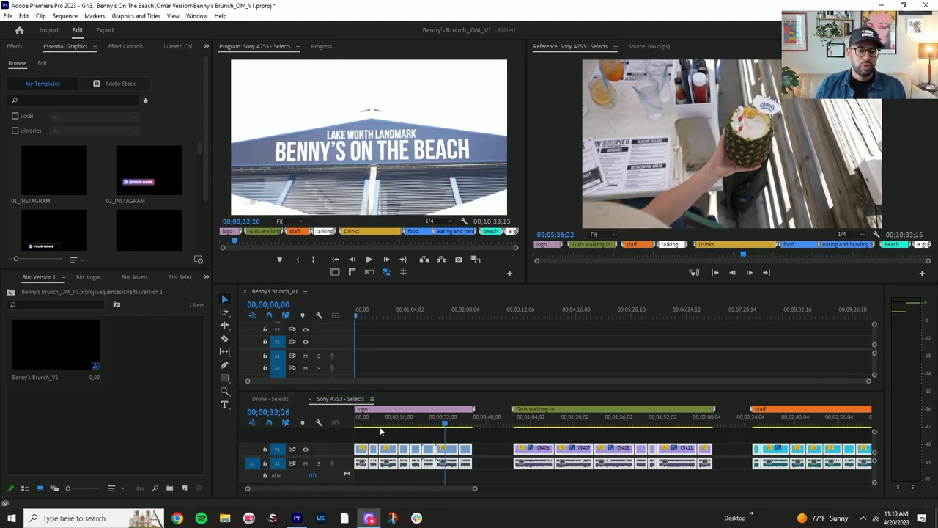
pyautogui.moveTo(378, 421); pyautogui.dragTo(454, 431)
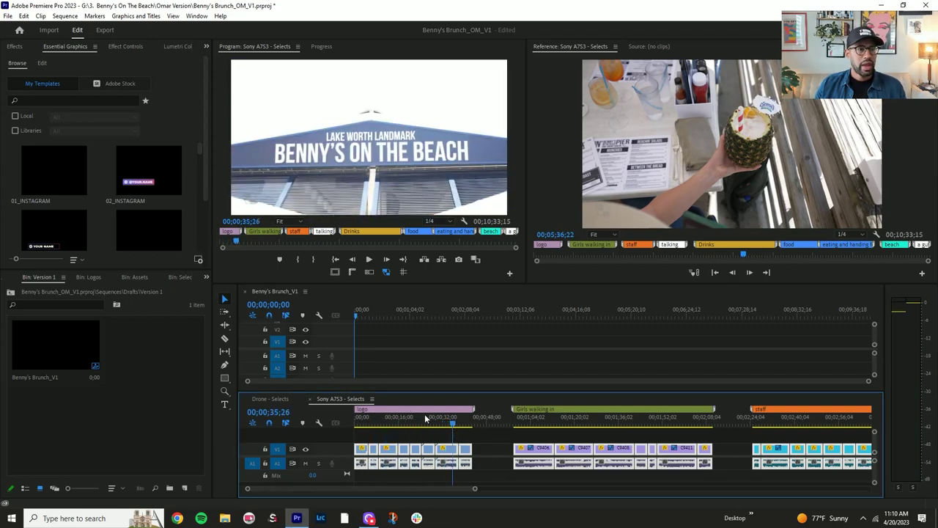
# Turn off Play audio while scrubbing in the audio preferences.
pyautogui.click(8, 16)
pyautogui.moveTo(24, 15)
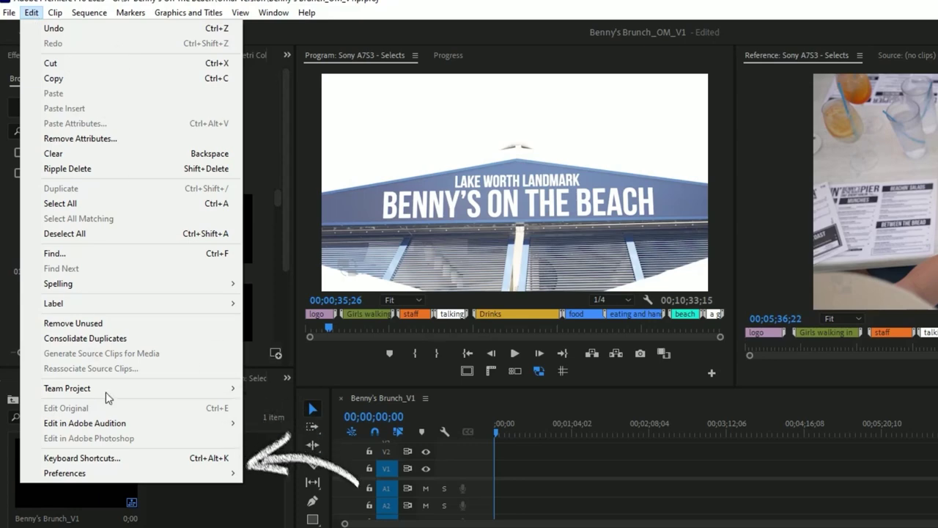
pyautogui.moveTo(128, 475)
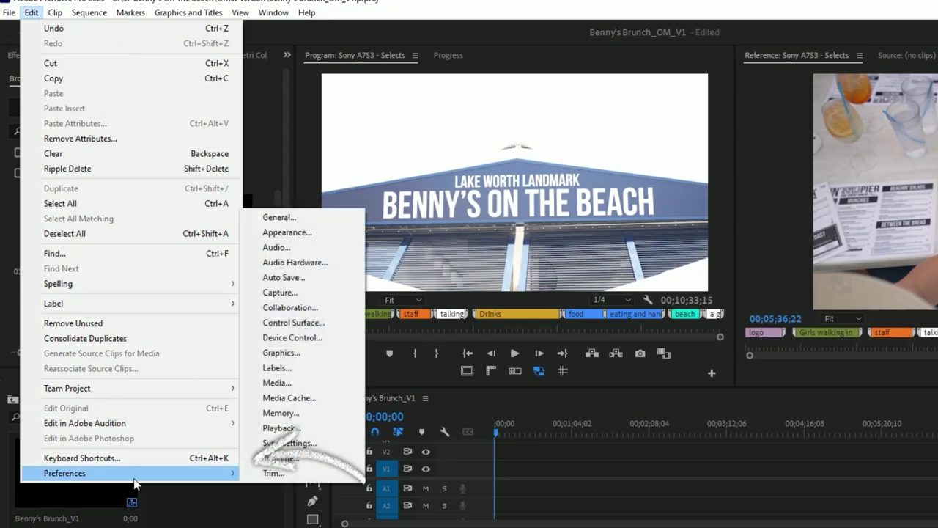
pyautogui.click(277, 247)
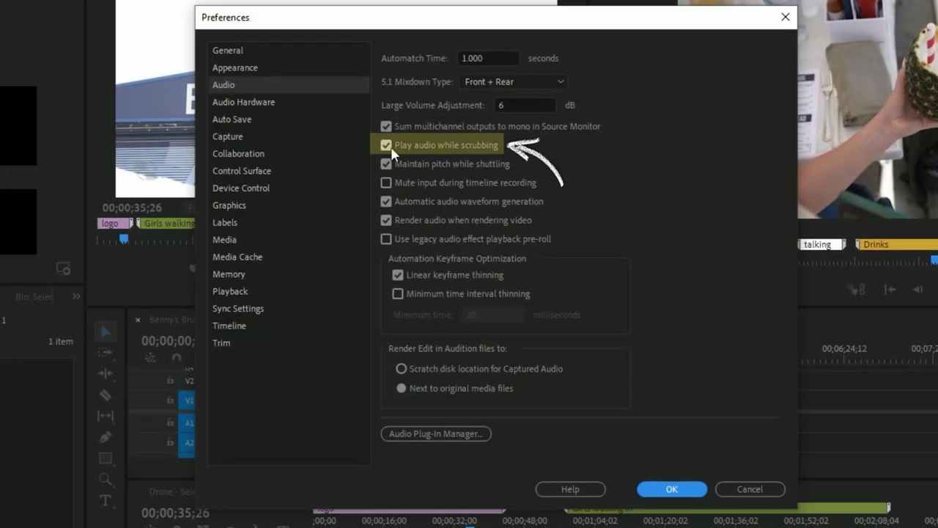
pyautogui.click(386, 146)
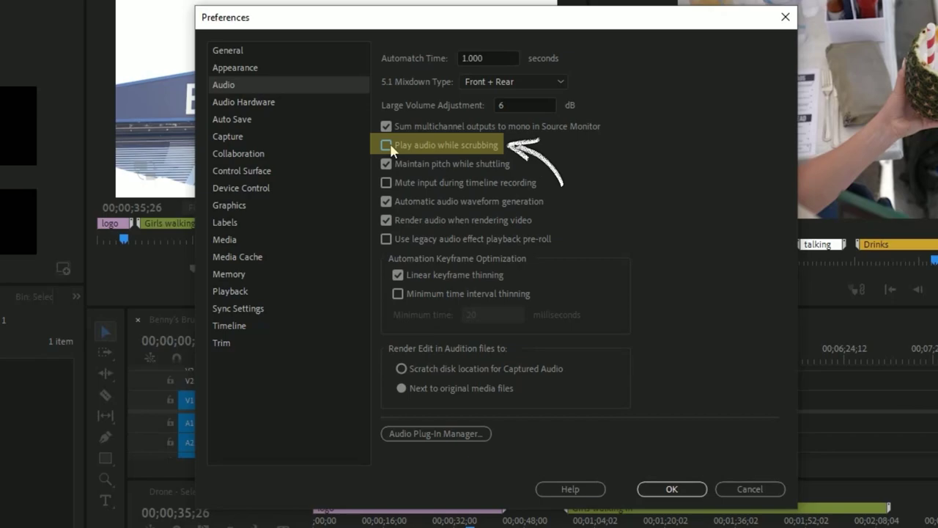
pyautogui.click(672, 490)
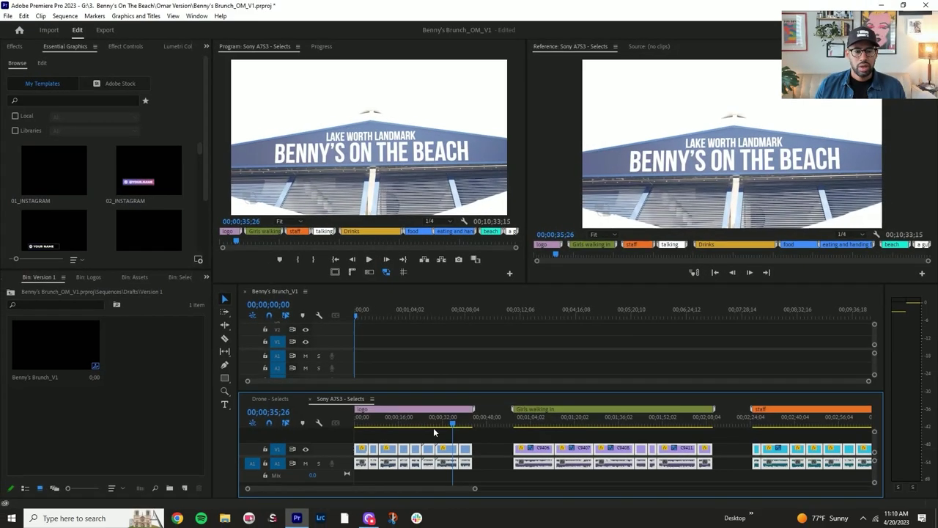
# Scrub through the Girls walking in and logo clips of the Sony A7S3 selects and bring up the Drone selects.
pyautogui.moveTo(519, 427); pyautogui.dragTo(676, 431)
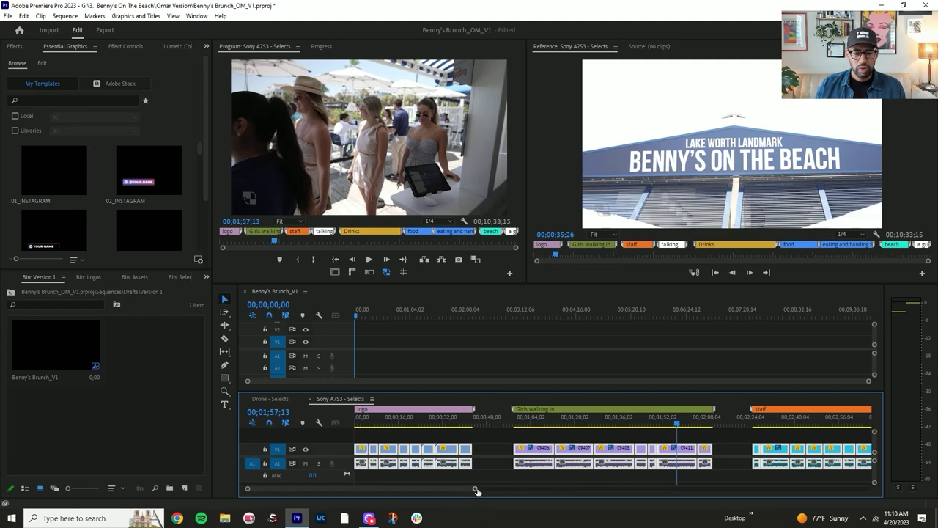
pyautogui.moveTo(476, 489); pyautogui.dragTo(530, 489)
pyautogui.moveTo(472, 427); pyautogui.dragTo(365, 438)
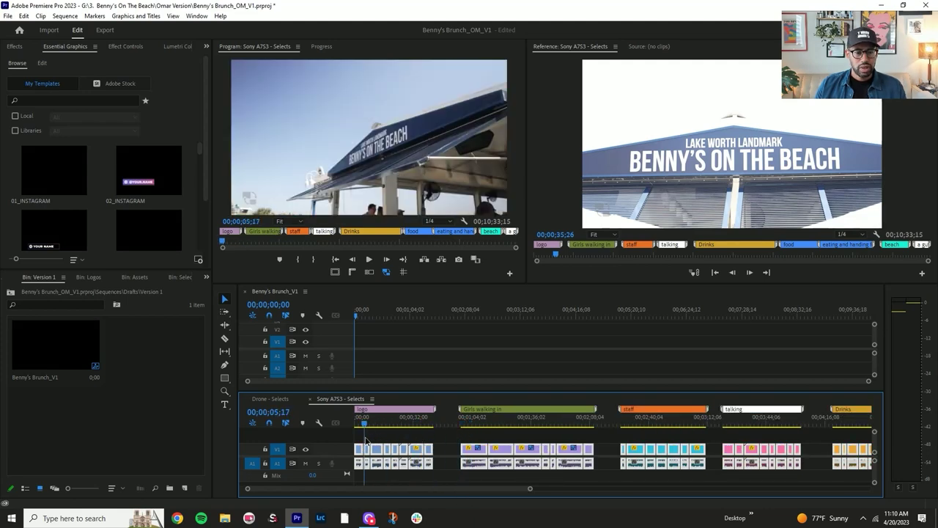
pyautogui.click(282, 398)
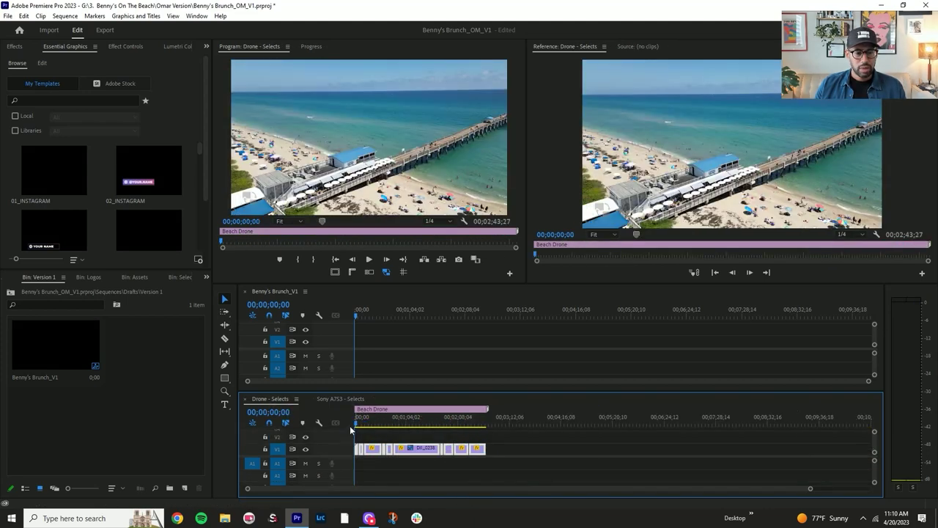
# Mark an Out point at 00;01;00;02 in the Benny's Brunch_V1 sequence.
pyautogui.click(356, 364)
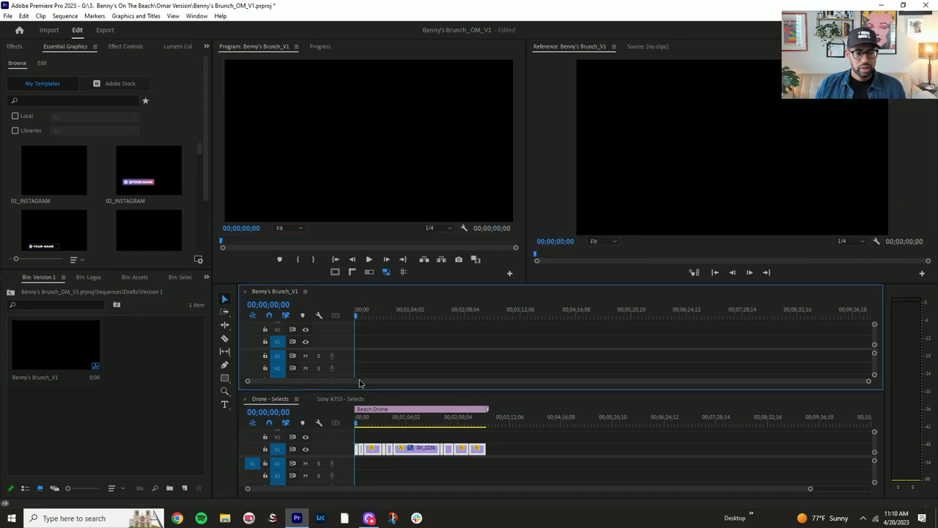
pyautogui.press('z')
pyautogui.click(384, 343)
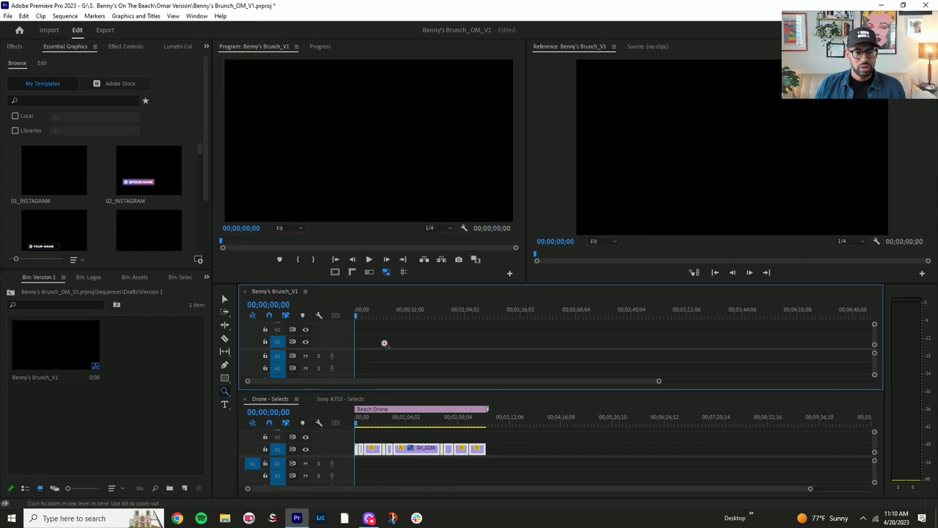
pyautogui.click(384, 343)
pyautogui.press('v')
pyautogui.moveTo(357, 315); pyautogui.dragTo(446, 325)
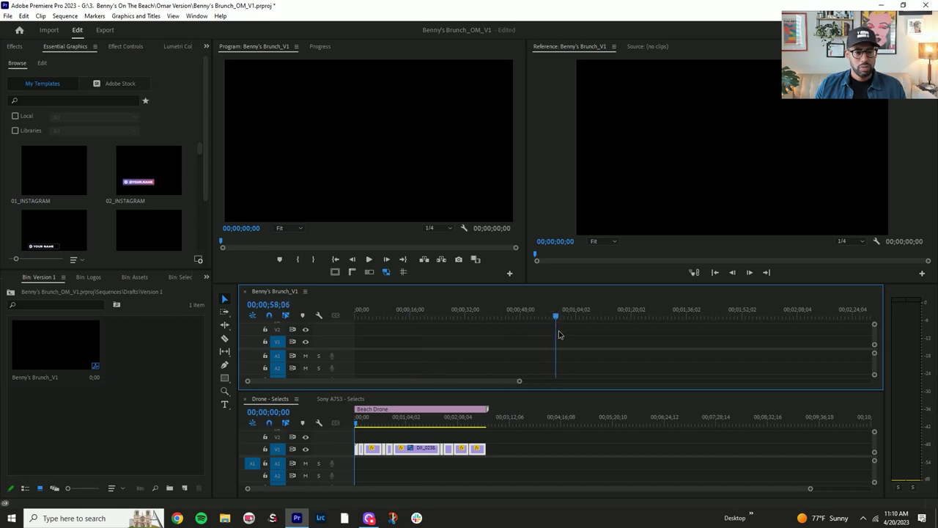
pyautogui.press('o')
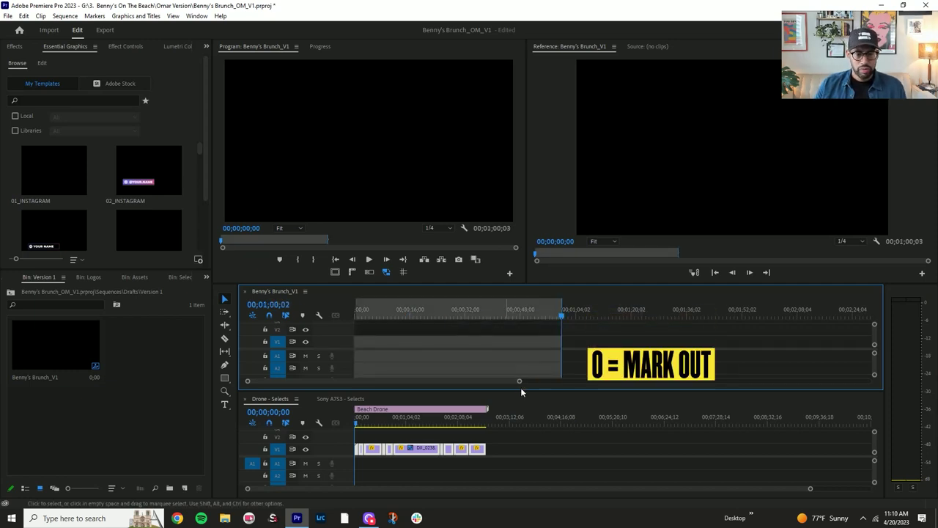
pyautogui.moveTo(520, 384); pyautogui.dragTo(546, 384)
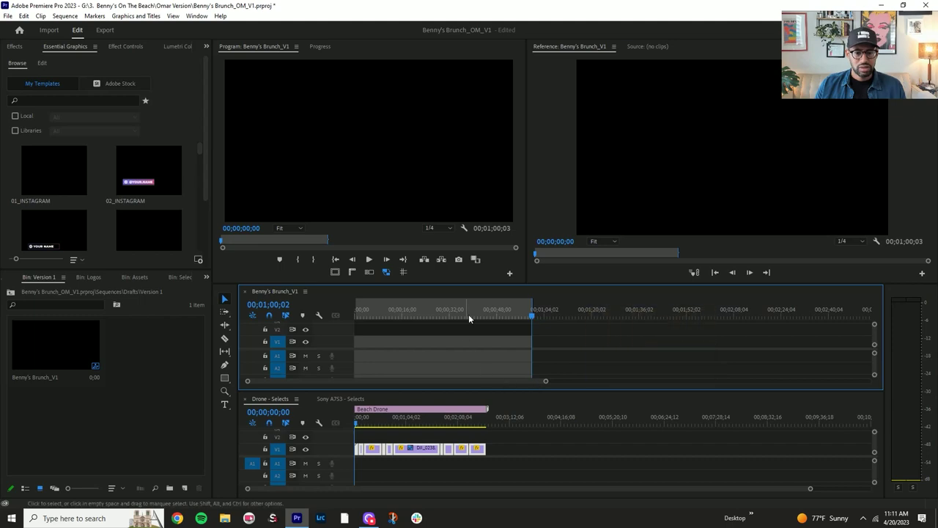
# Split the DJI_0238.MP4 clip in Drone - Selects with the Razor tool at 00;01;09;21 and 00;01;11;11.
pyautogui.click(392, 430)
pyautogui.moveTo(356, 425); pyautogui.dragTo(412, 440)
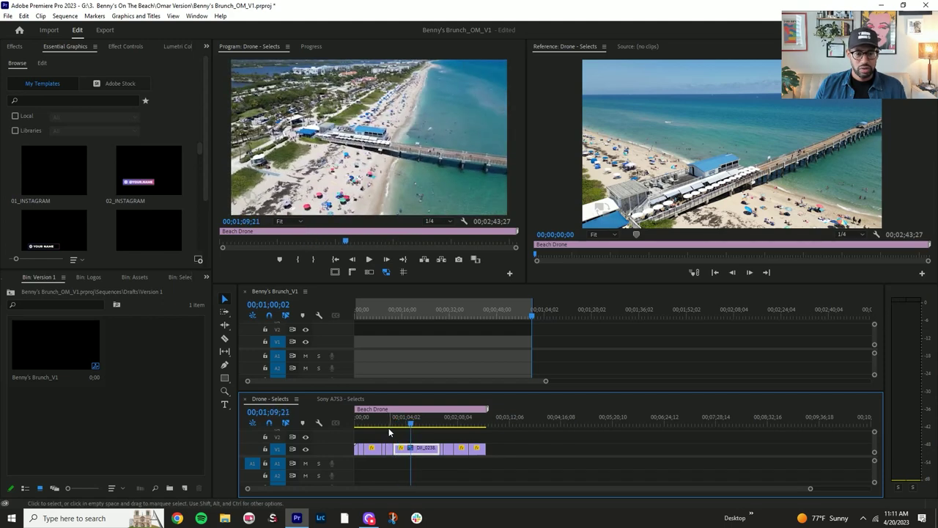
pyautogui.press('c')
pyautogui.click(411, 448)
pyautogui.press('space')
pyautogui.press('space')
pyautogui.click(412, 449)
pyautogui.press('=')
pyautogui.press('v')
# Place the cut drone segment at the start of V1 in Benny's Brunch_V1, keeping the existing sequence settings.
pyautogui.moveTo(468, 449); pyautogui.dragTo(359, 346)
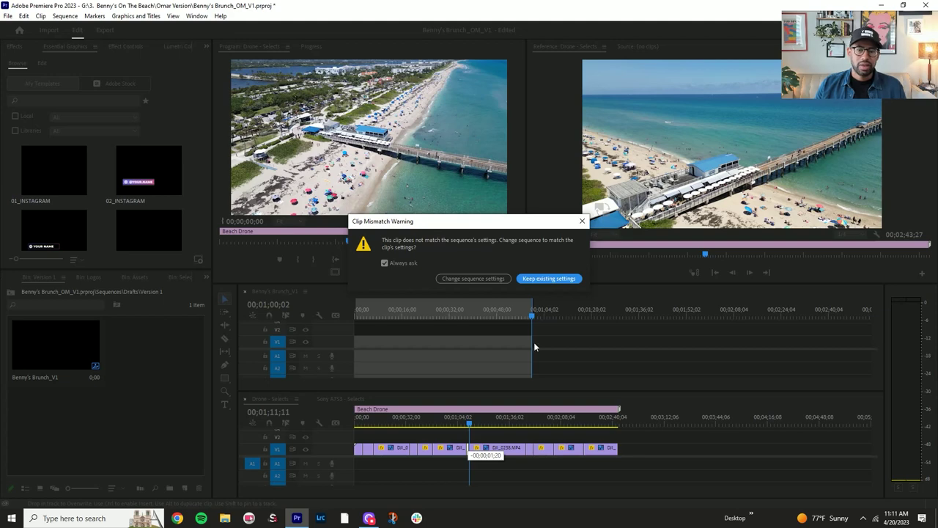
pyautogui.click(548, 278)
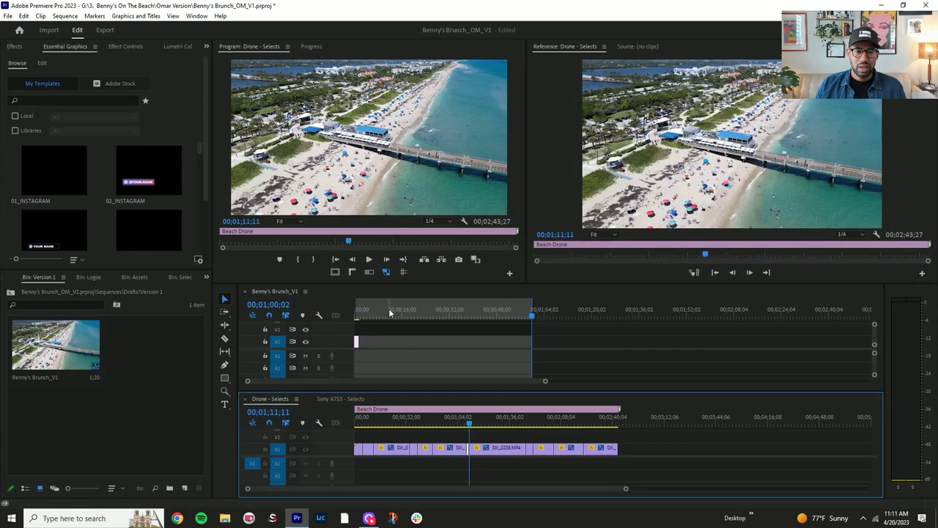
# Inspect the file properties of the drone clip at the start of Benny's Brunch_V1.
pyautogui.click(366, 314)
pyautogui.moveTo(366, 316); pyautogui.dragTo(356, 317)
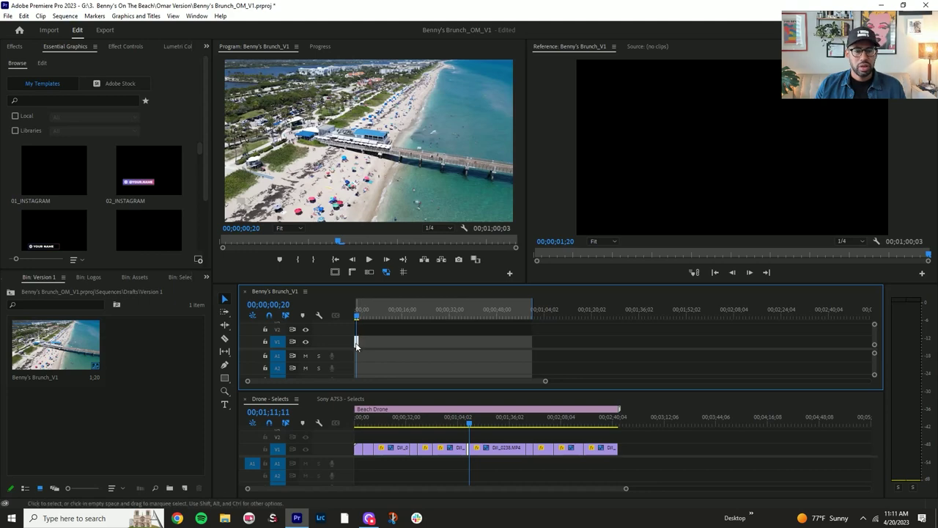
pyautogui.rightClick(358, 344)
pyautogui.click(382, 486)
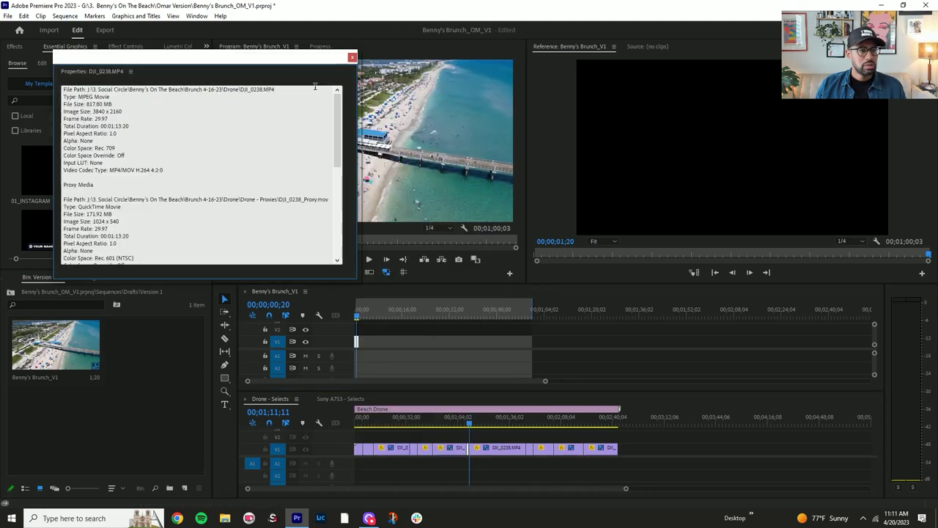
pyautogui.click(351, 57)
# Check the frame size and timebase in the Benny's Brunch_V1 sequence settings.
pyautogui.click(66, 16)
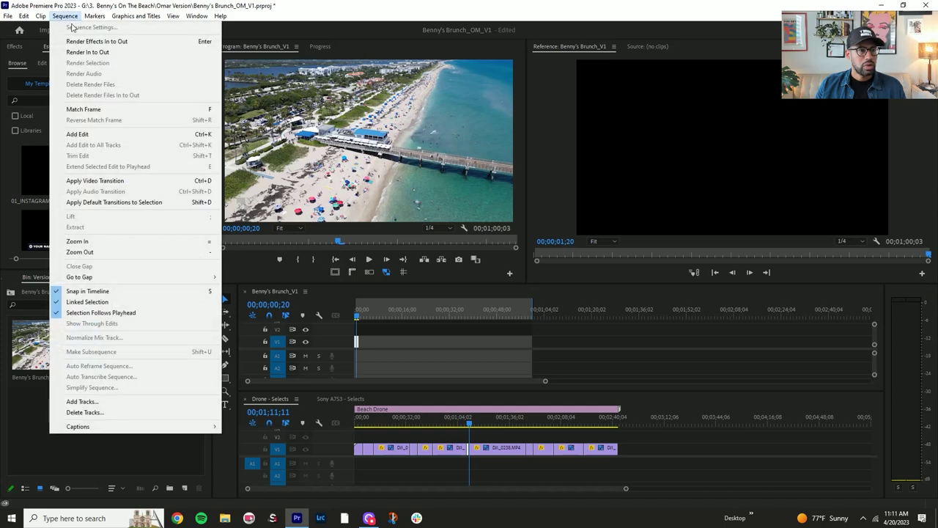
pyautogui.click(66, 16)
pyautogui.click(68, 16)
pyautogui.click(79, 28)
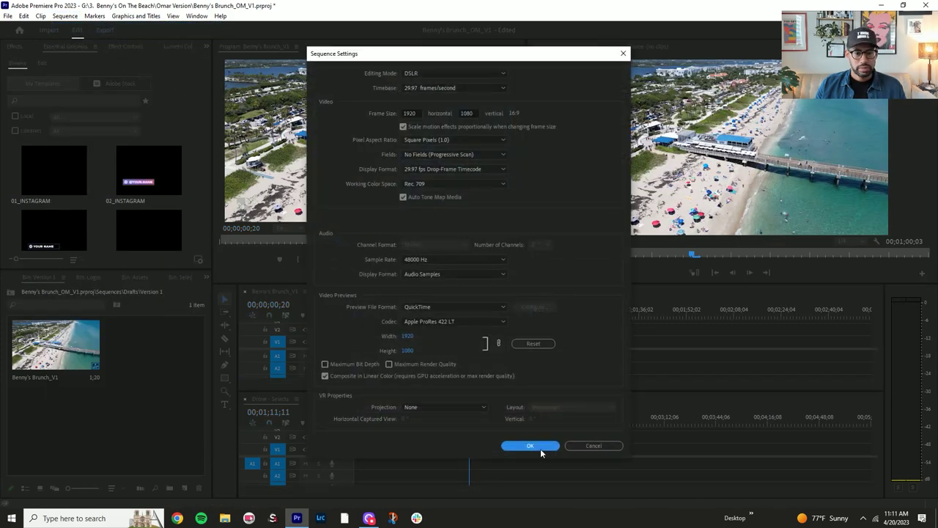
pyautogui.click(530, 446)
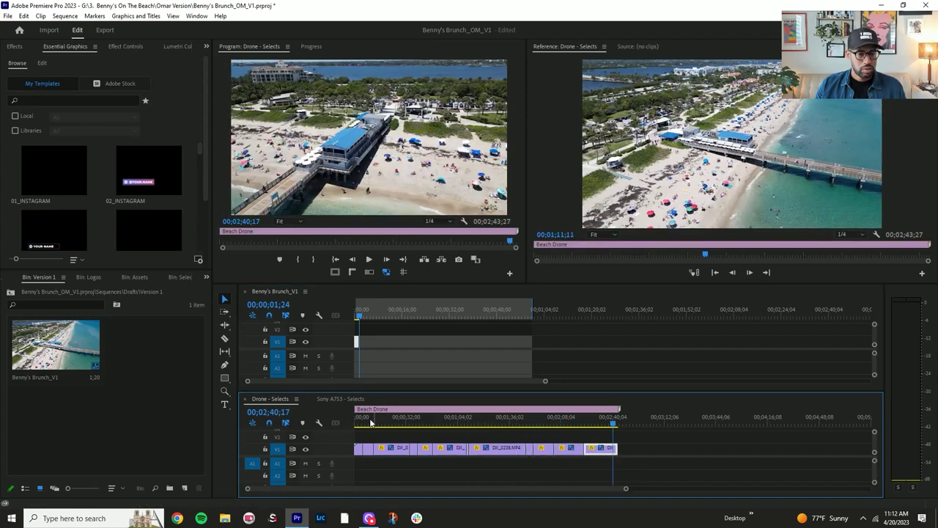
# Place the Benny's umbrella logo shot from Sony A7S3 - Selects directly after the drone clip in Benny's Brunch_V1.
pyautogui.click(340, 399)
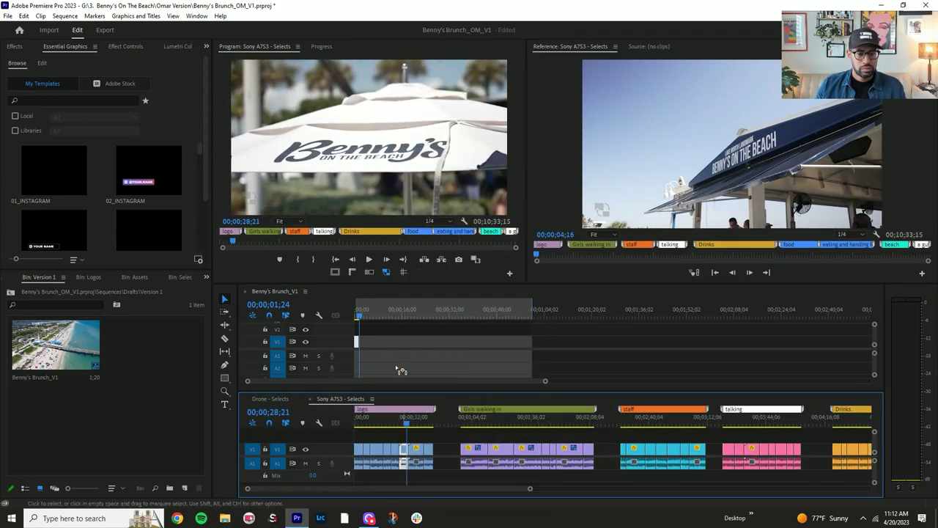
pyautogui.press('space')
pyautogui.moveTo(396, 368); pyautogui.dragTo(373, 354)
pyautogui.press('space')
pyautogui.press('space')
pyautogui.press('space')
pyautogui.press('=')
# Split the shot of the women walking away at 00;01;15;26, place it after the umbrella shot and shorten its end.
pyautogui.click(416, 423)
pyautogui.click(470, 422)
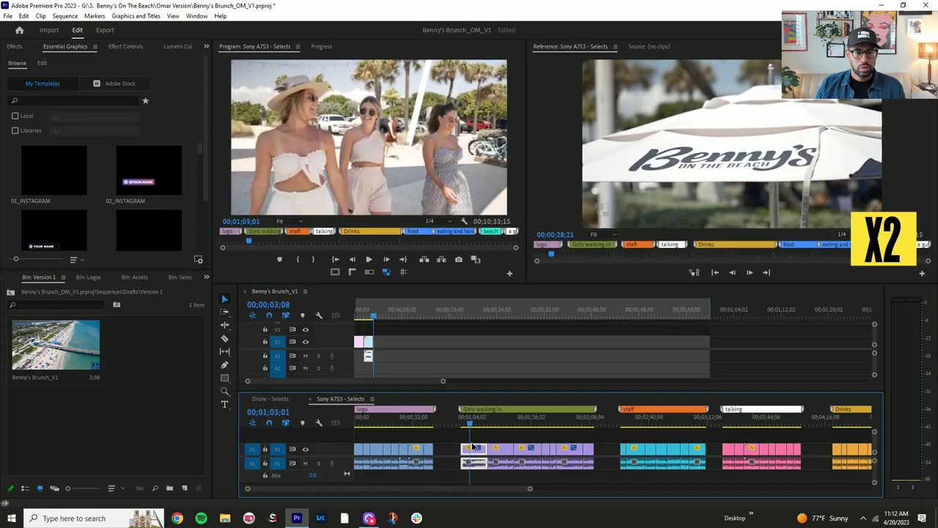
pyautogui.click(496, 448)
pyautogui.press('space')
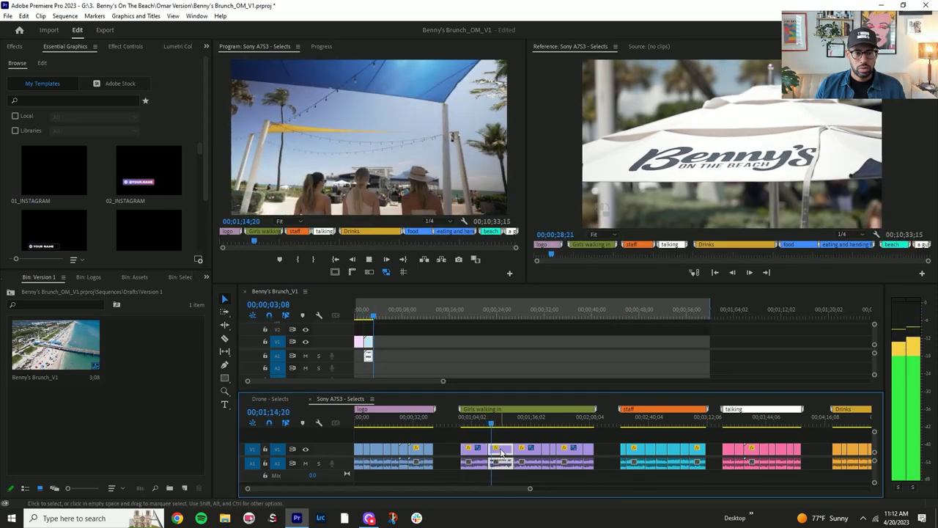
pyautogui.press('space')
pyautogui.hotkey('ctrl', 'k')
pyautogui.moveTo(491, 451); pyautogui.dragTo(378, 352)
pyautogui.click(368, 318)
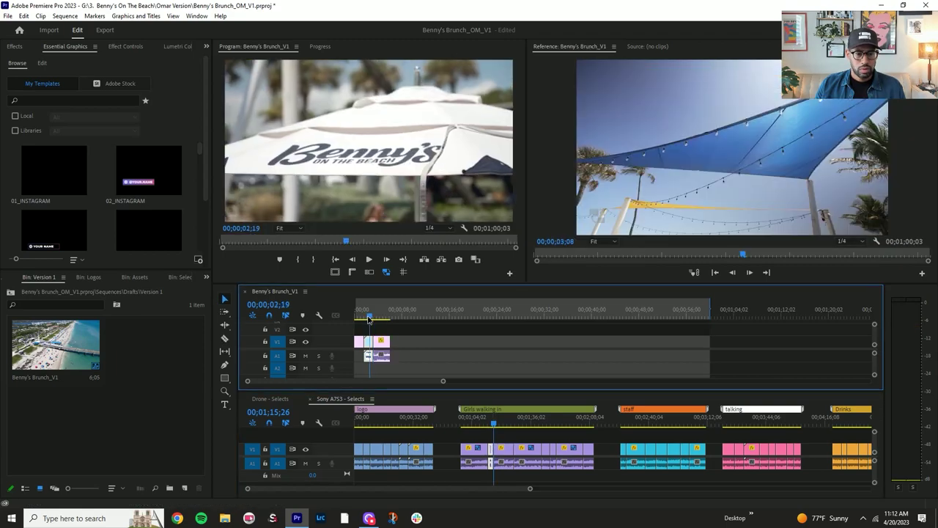
pyautogui.press('space')
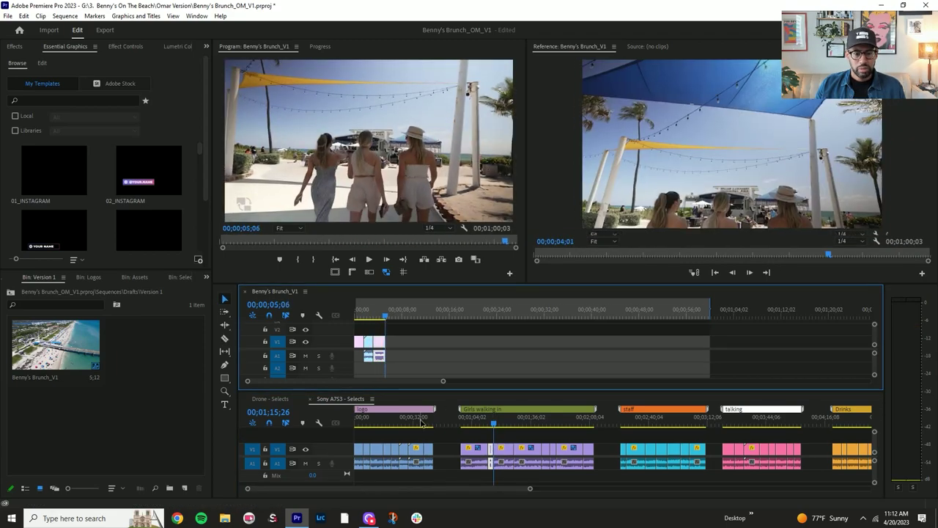
# Split the Girls walking in clip of the woman in the hat at 00;01;39;22 and place that shot in Benny's Brunch_V1.
pyautogui.moveTo(421, 424); pyautogui.dragTo(540, 439)
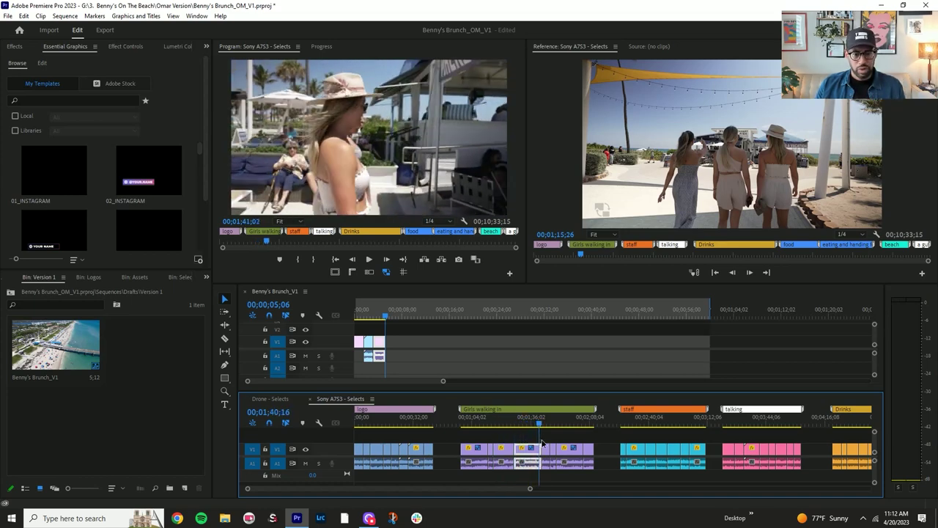
pyautogui.press('c')
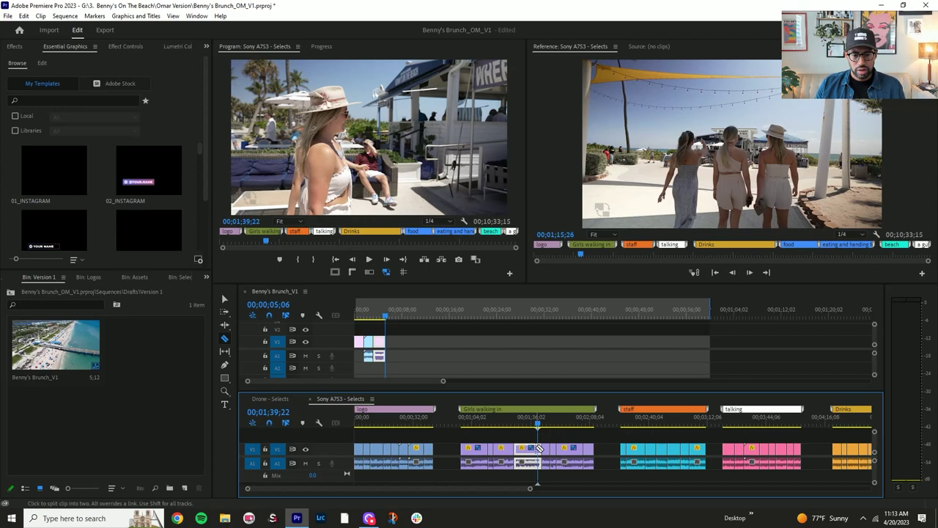
pyautogui.press('v')
pyautogui.moveTo(540, 449); pyautogui.dragTo(419, 348)
# Add the shot of the three women walking toward the camera ahead of the umbrella shot in Benny's Brunch_V1.
pyautogui.moveTo(545, 425); pyautogui.dragTo(477, 441)
pyautogui.press('space')
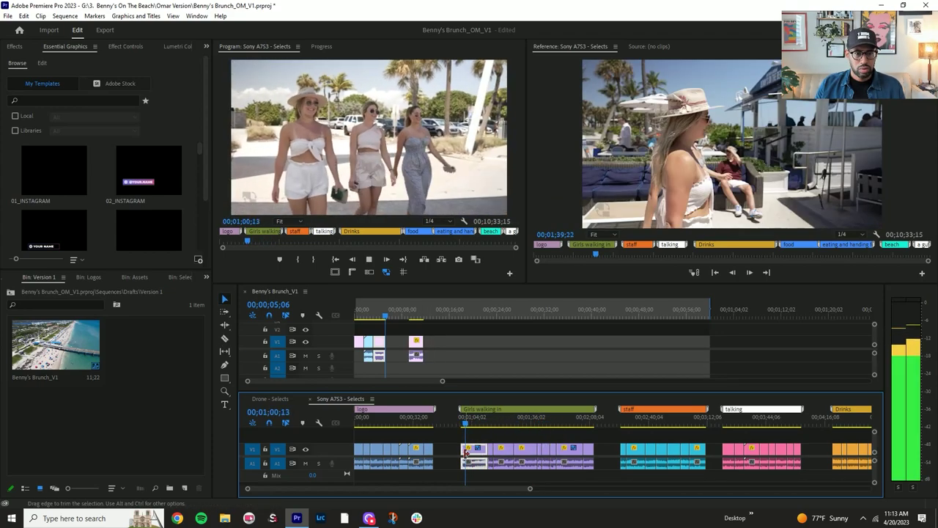
pyautogui.press('space')
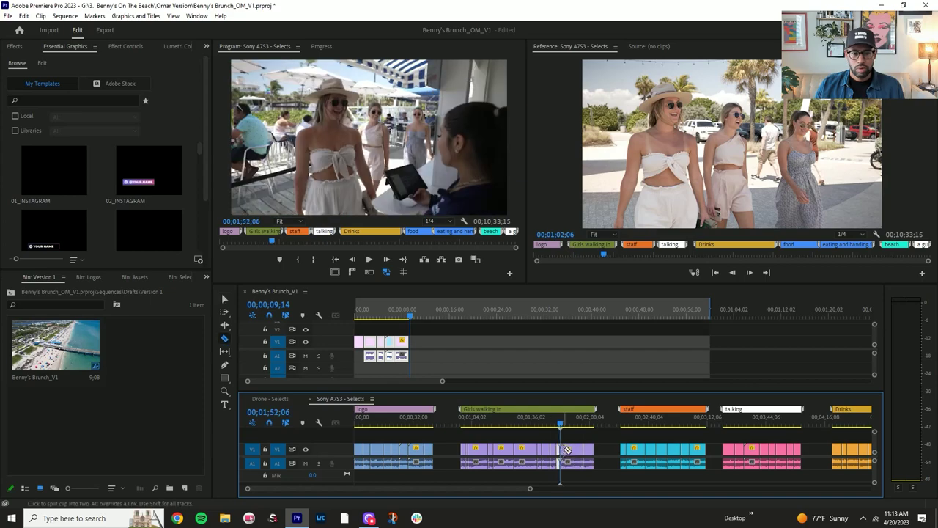
# Split the hostess greeting clip at 00;01;54;08 with the Razor tool and append the greeting shot to Benny's Brunch_V1.
pyautogui.press('space')
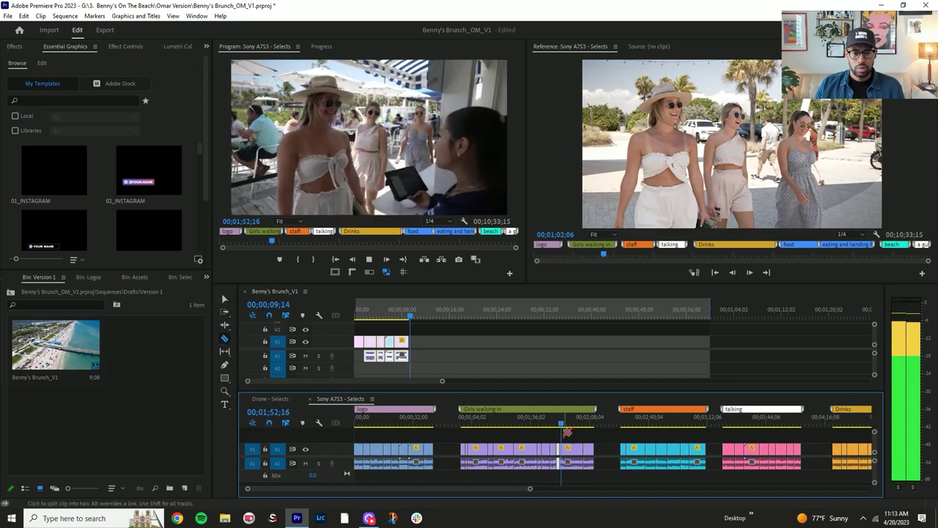
pyautogui.press('space')
pyautogui.press('space')
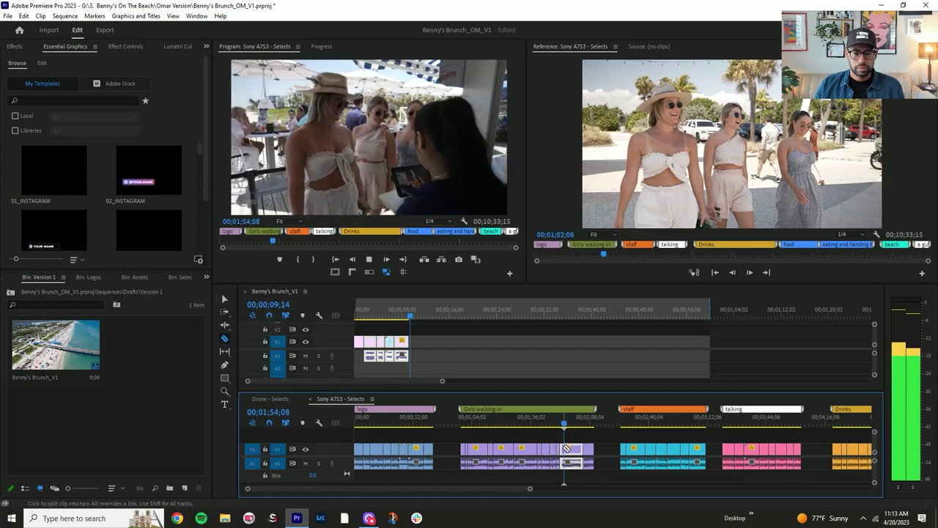
pyautogui.press('space')
pyautogui.click(564, 449)
pyautogui.press('v')
pyautogui.moveTo(561, 449); pyautogui.dragTo(415, 358)
# Append the Girls walking in shot of the women crossing the beachfront deck to the end of Benny's Brunch_V1.
pyautogui.moveTo(564, 423); pyautogui.dragTo(579, 438)
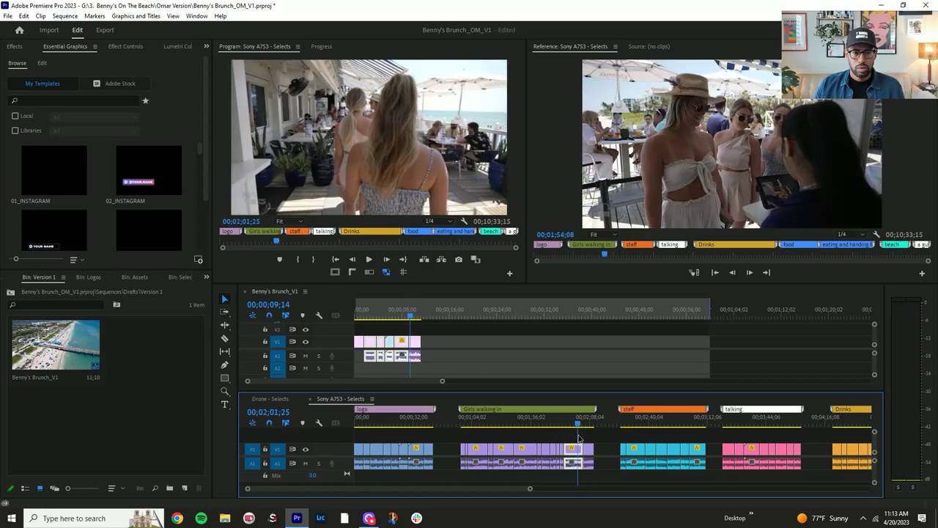
pyautogui.press('c')
pyautogui.press('space')
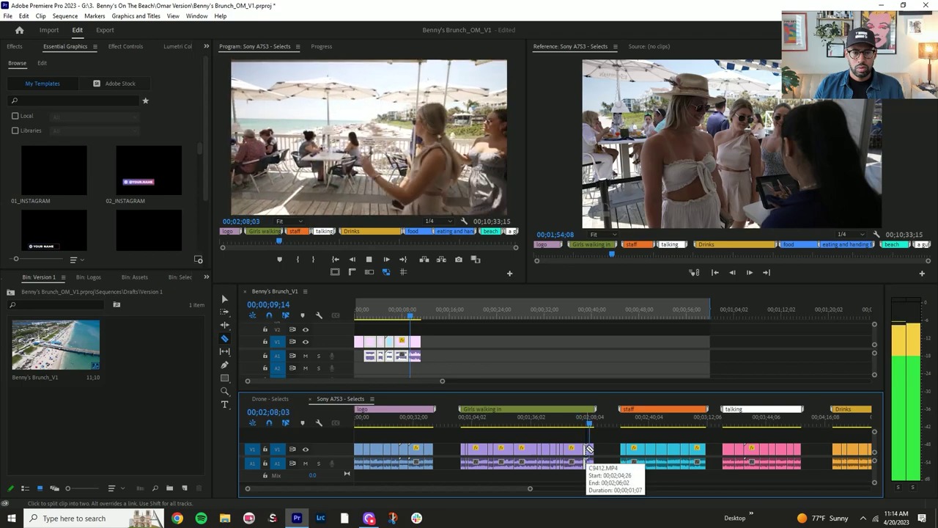
pyautogui.press('space')
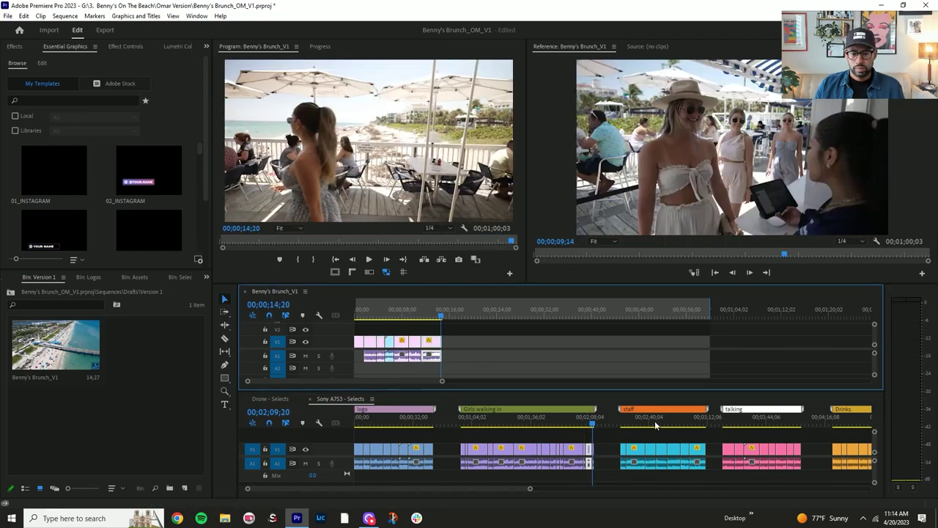
pyautogui.moveTo(652, 422); pyautogui.dragTo(696, 432)
pyautogui.rightClick(698, 453)
pyautogui.click(712, 442)
pyautogui.hotkey('ctrl', 'z')
pyautogui.click(419, 314)
pyautogui.click(25, 17)
pyautogui.click(39, 38)
pyautogui.moveTo(421, 315); pyautogui.dragTo(428, 319)
# Split the staff clip at 00;02;34;16 and append two staff shots to the end of Benny's Brunch_V1.
pyautogui.click(464, 424)
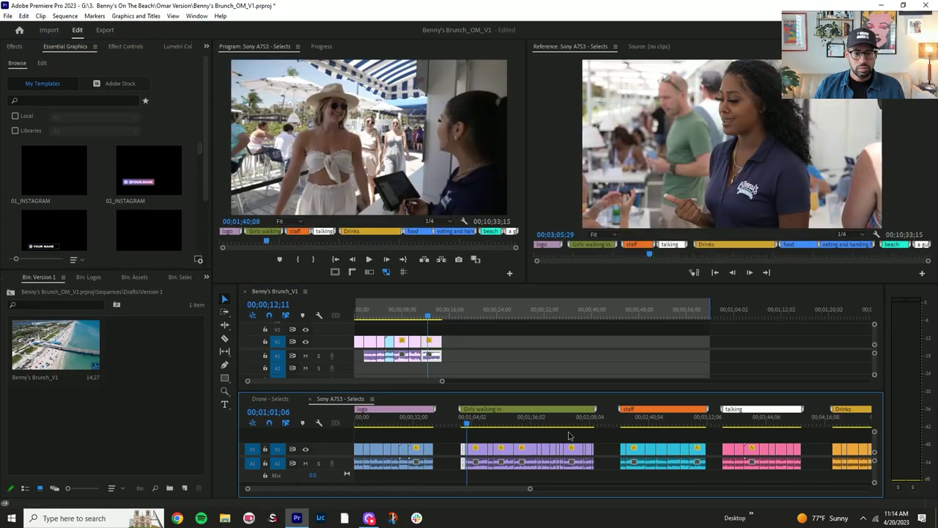
pyautogui.moveTo(622, 424); pyautogui.dragTo(472, 356)
pyautogui.press('c')
pyautogui.click(638, 449)
pyautogui.press('v')
pyautogui.moveTo(463, 316); pyautogui.dragTo(472, 316)
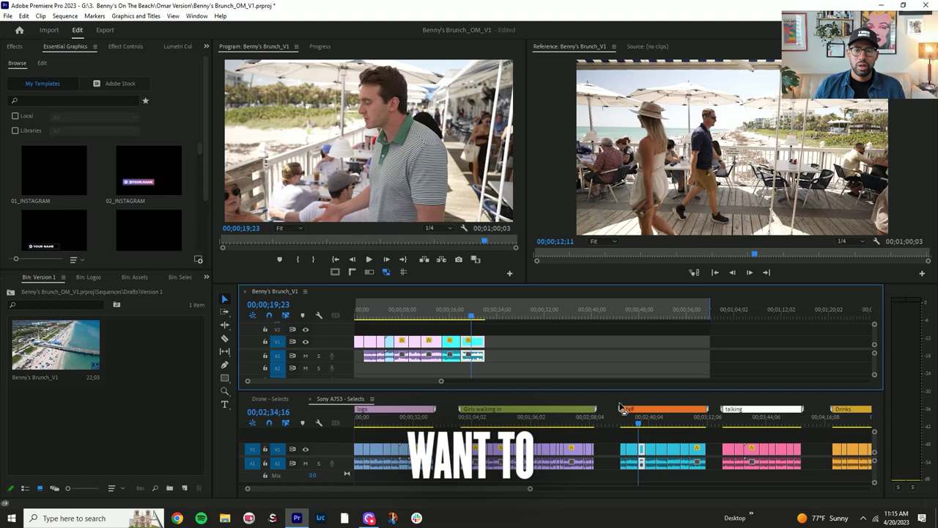
# Append the chosen Drinks shots, from the bartender pouring to the man holding two cocktails, to the end of Benny's Brunch_V1.
pyautogui.click(648, 431)
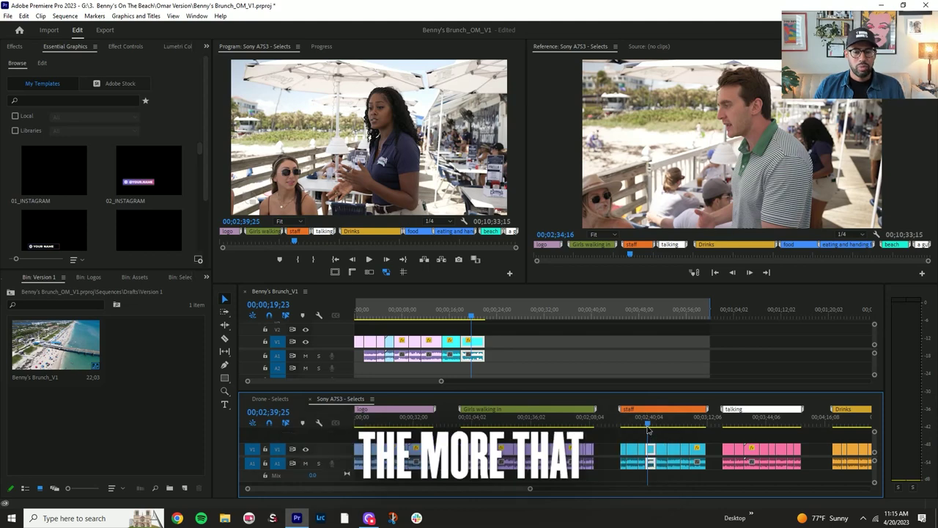
pyautogui.moveTo(647, 430); pyautogui.dragTo(660, 433)
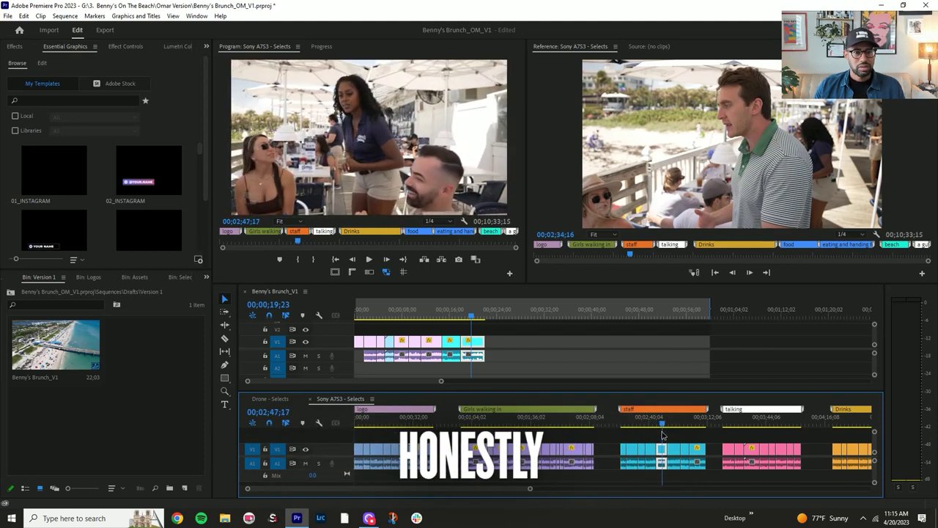
pyautogui.moveTo(661, 436); pyautogui.dragTo(688, 438)
pyautogui.moveTo(521, 489); pyautogui.dragTo(577, 506)
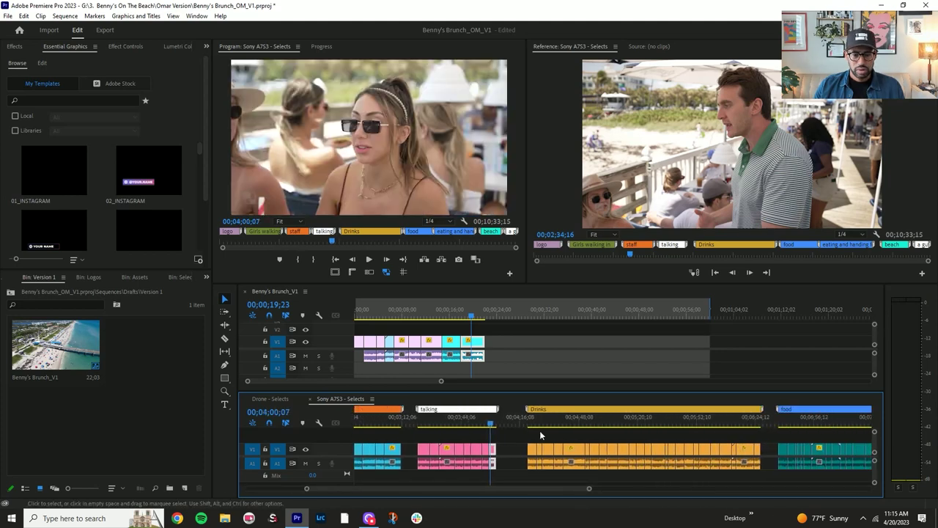
pyautogui.moveTo(533, 423); pyautogui.dragTo(542, 438)
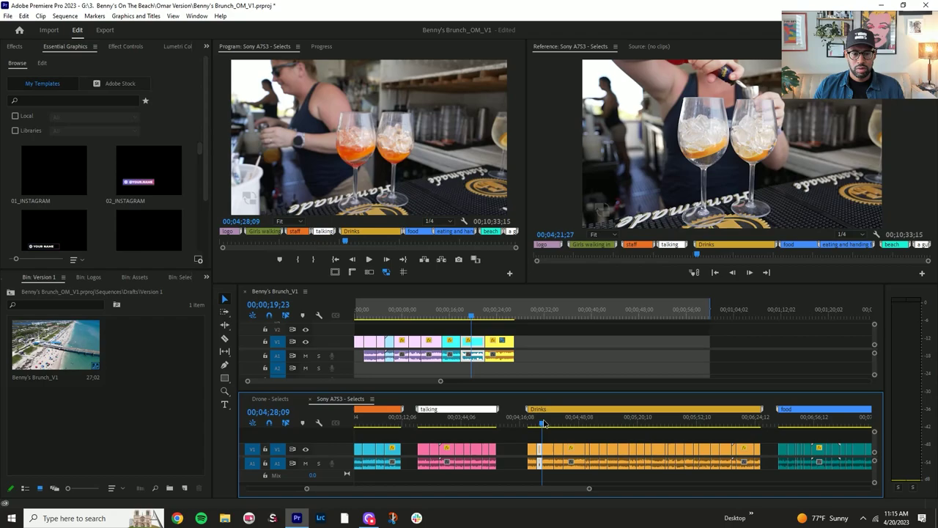
pyautogui.moveTo(542, 424); pyautogui.dragTo(556, 434)
pyautogui.moveTo(558, 425); pyautogui.dragTo(727, 437)
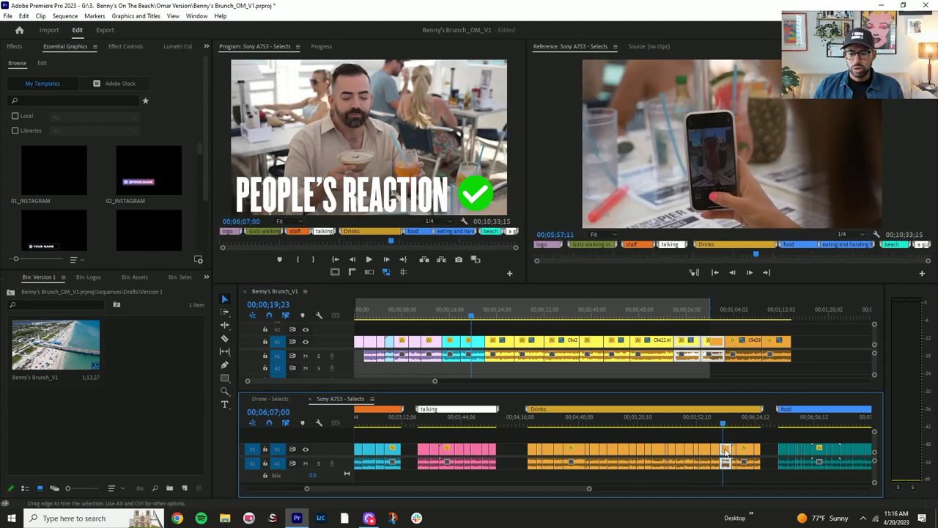
pyautogui.moveTo(726, 453); pyautogui.dragTo(811, 342)
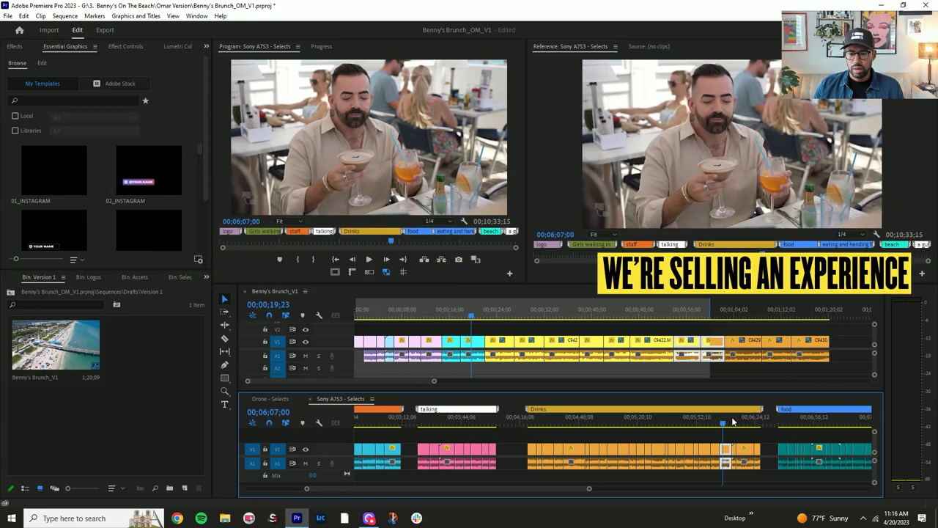
pyautogui.moveTo(724, 423); pyautogui.dragTo(740, 433)
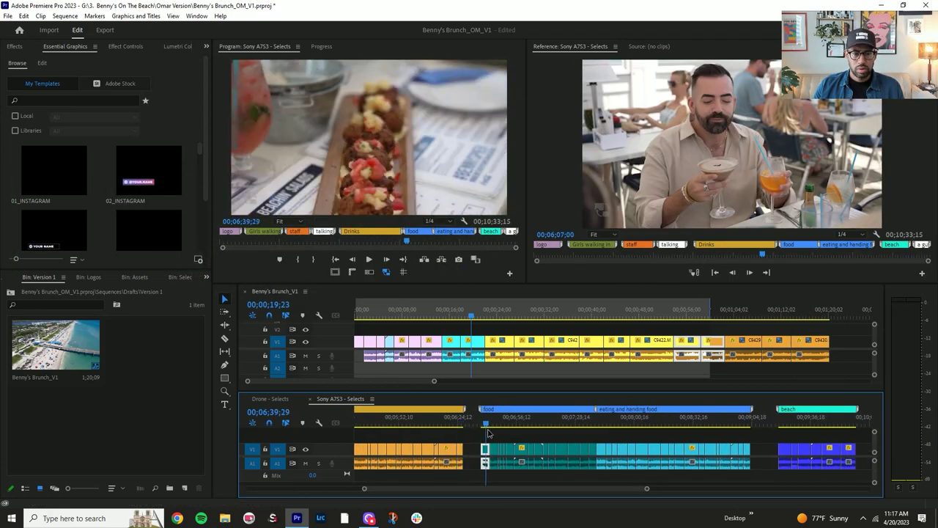
# Append two food shots, the platter near 00;06;39;29 and the overhead table view at 00;06;46;19, to the end of Benny's Brunch_V1.
pyautogui.click(723, 355)
pyautogui.press('-')
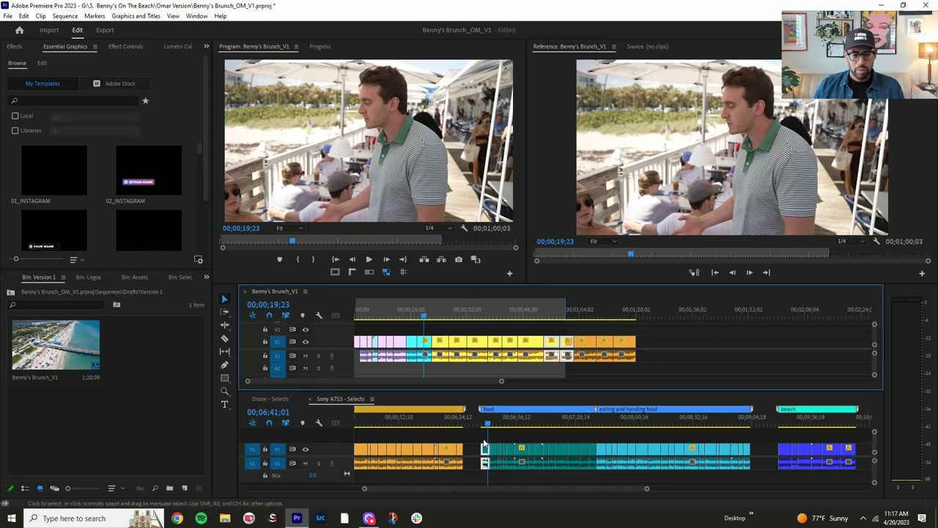
pyautogui.click(484, 444)
pyautogui.moveTo(488, 456); pyautogui.dragTo(650, 354)
pyautogui.moveTo(489, 425); pyautogui.dragTo(680, 360)
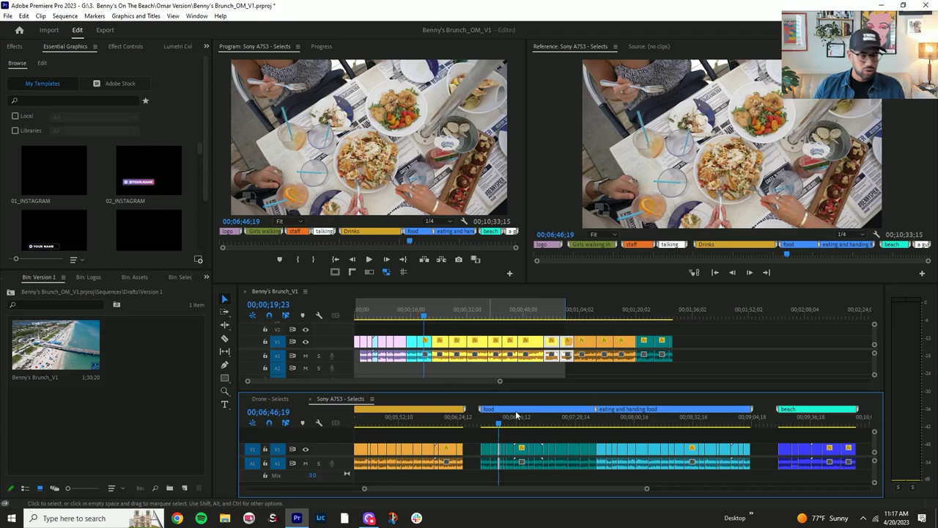
# Review the lemon and fries basket clips for focus and append the shot around 00;07;31;18 to Benny's Brunch_V1.
pyautogui.moveTo(516, 416); pyautogui.dragTo(574, 455)
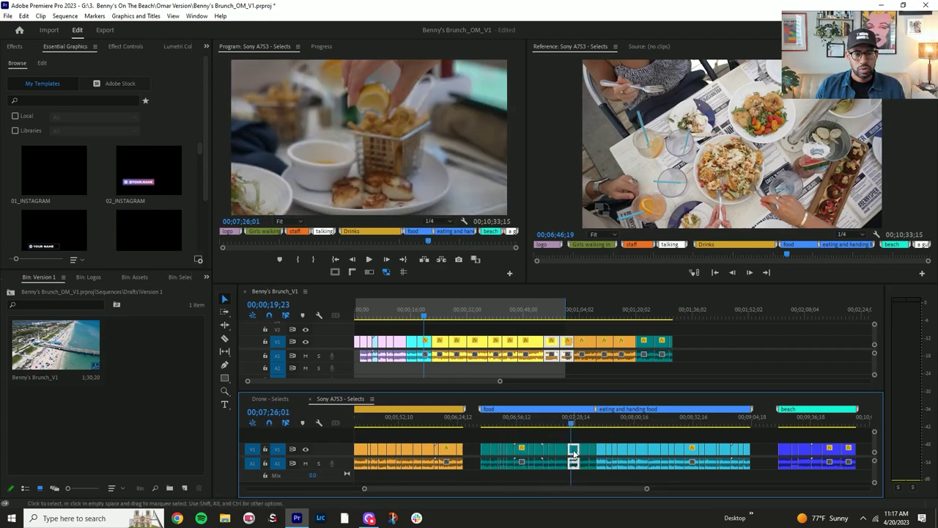
pyautogui.press('space')
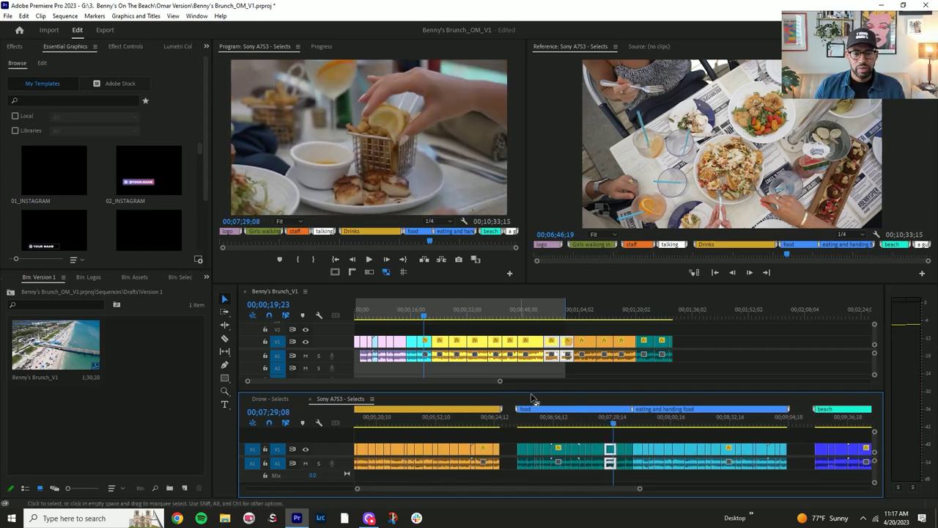
pyautogui.click(609, 424)
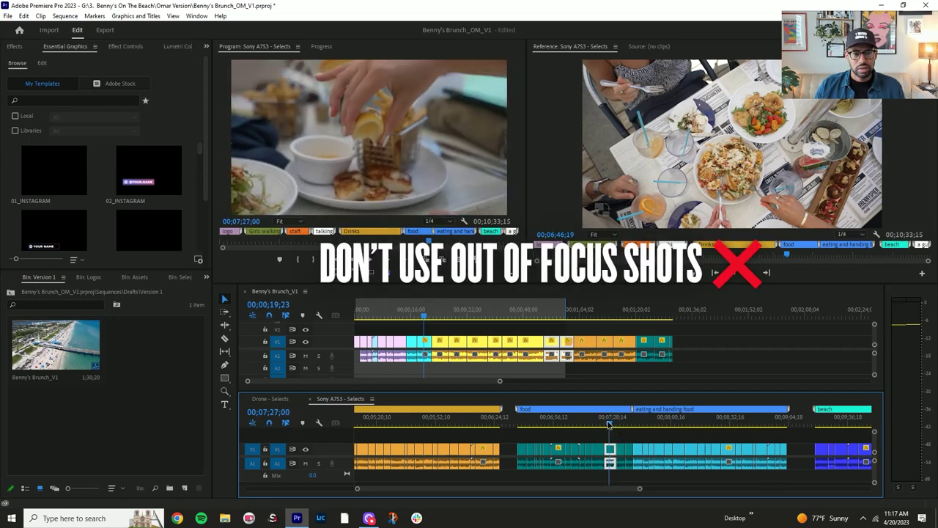
pyautogui.press('=')
pyautogui.press('=')
pyautogui.press('space')
pyautogui.press('space')
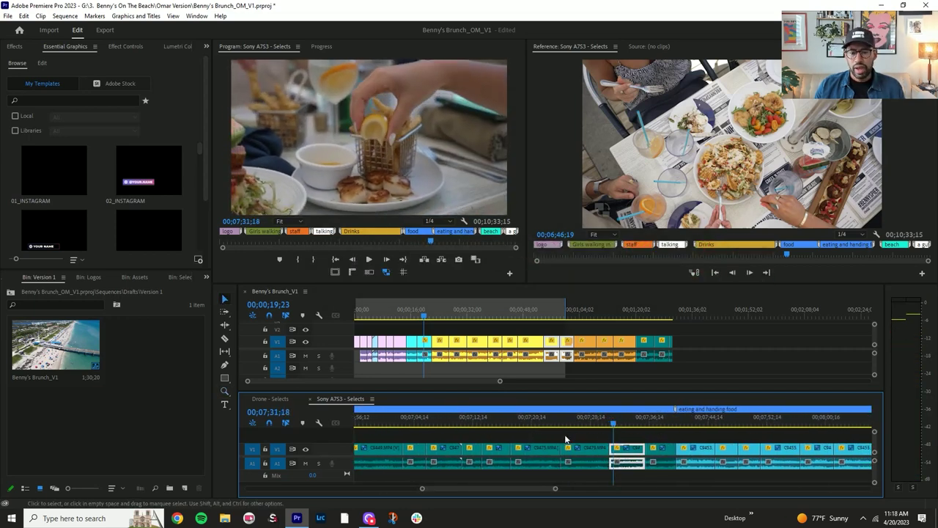
pyautogui.press('space')
pyautogui.press('space')
pyautogui.moveTo(620, 447); pyautogui.dragTo(685, 348)
# Append two further shots from the food and eating and handing food sections to the end of Benny's Brunch_V1.
pyautogui.moveTo(635, 423); pyautogui.dragTo(713, 361)
pyautogui.moveTo(673, 460); pyautogui.dragTo(732, 355)
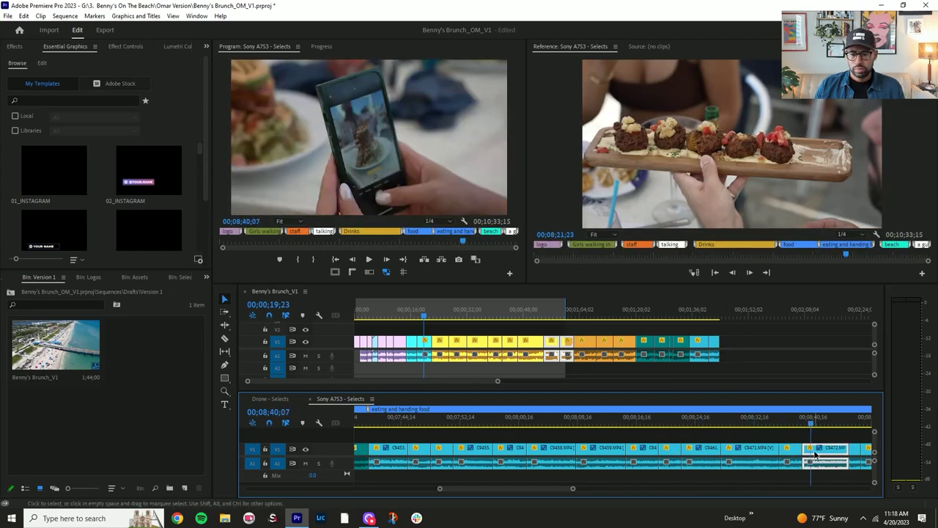
# Append two more eating and handing food shots, ending with the woman in the hat near 00;08;50;08, and check the beach and a guy singing selects.
pyautogui.moveTo(555, 456); pyautogui.dragTo(749, 356)
pyautogui.moveTo(554, 427); pyautogui.dragTo(758, 345)
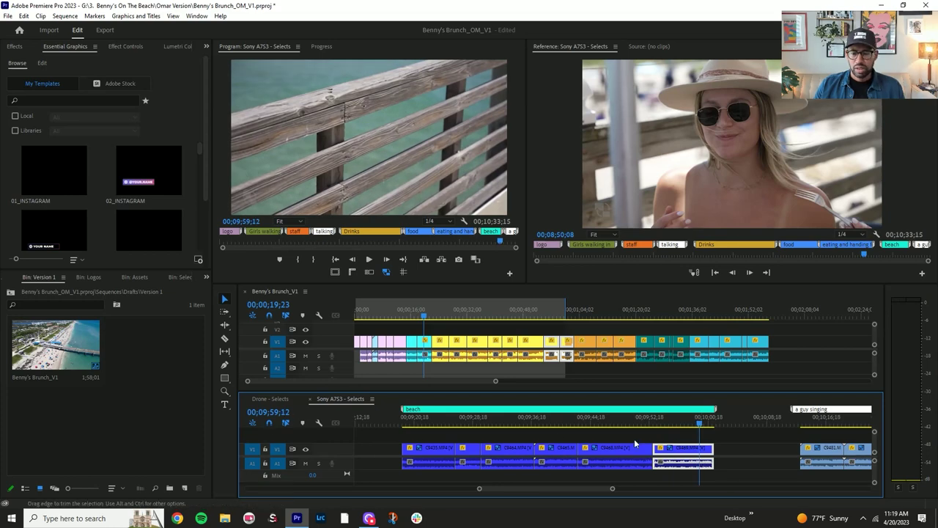
pyautogui.scroll(-5, 547, 489)
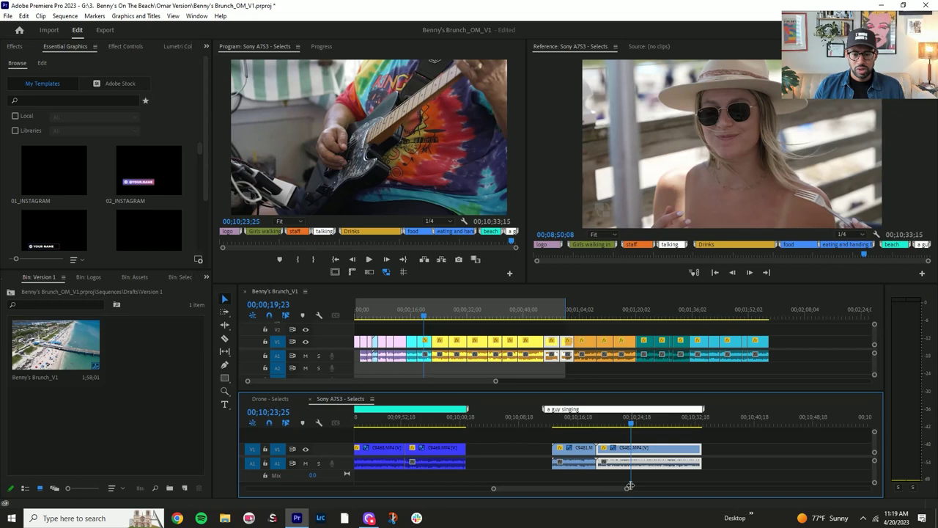
pyautogui.moveTo(626, 489); pyautogui.dragTo(641, 489)
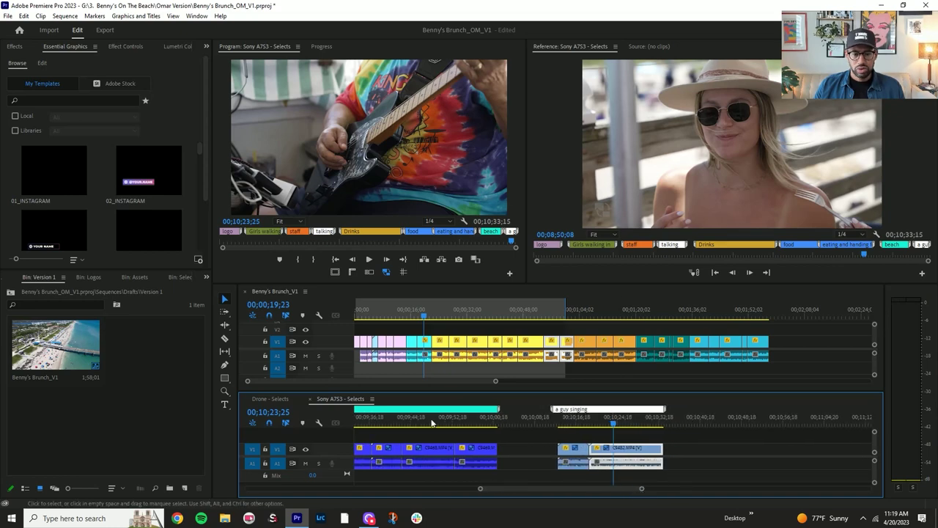
# Trim the start of the first bartender clip in Benny's Brunch_V1 to 00;00;20;27 and close the gap before it.
pyautogui.moveTo(496, 381); pyautogui.dragTo(521, 381)
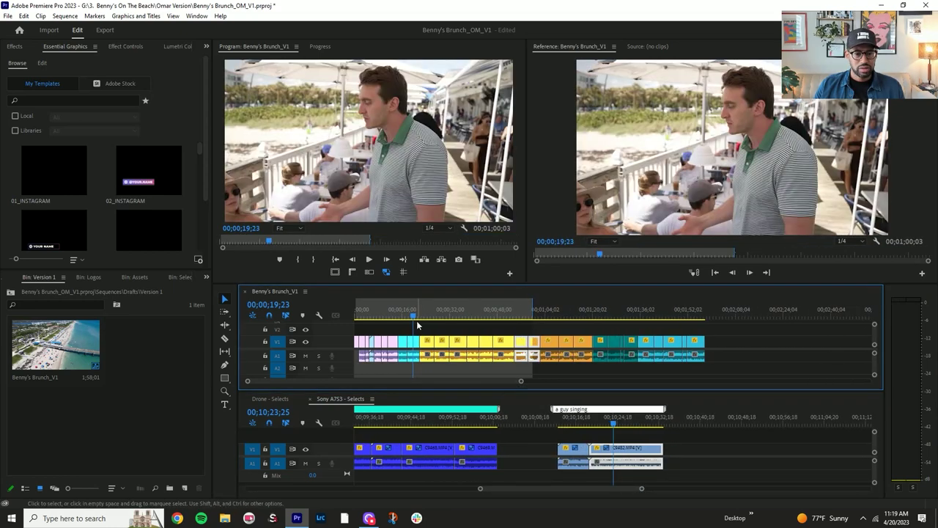
pyautogui.click(405, 316)
pyautogui.moveTo(400, 319)
pyautogui.mouseDown()
pyautogui.moveTo(356, 318)
pyautogui.moveTo(394, 318)
pyautogui.mouseUp()
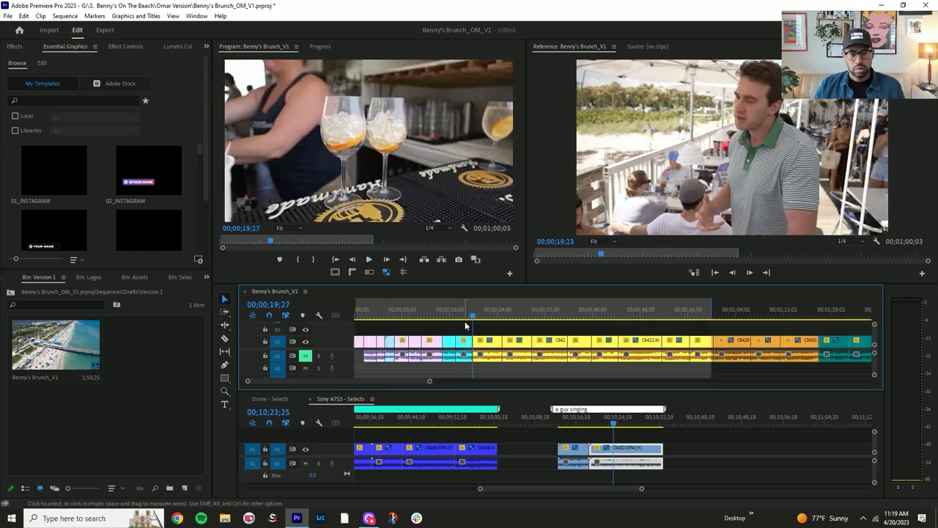
pyautogui.moveTo(471, 319); pyautogui.dragTo(478, 318)
pyautogui.click(480, 347)
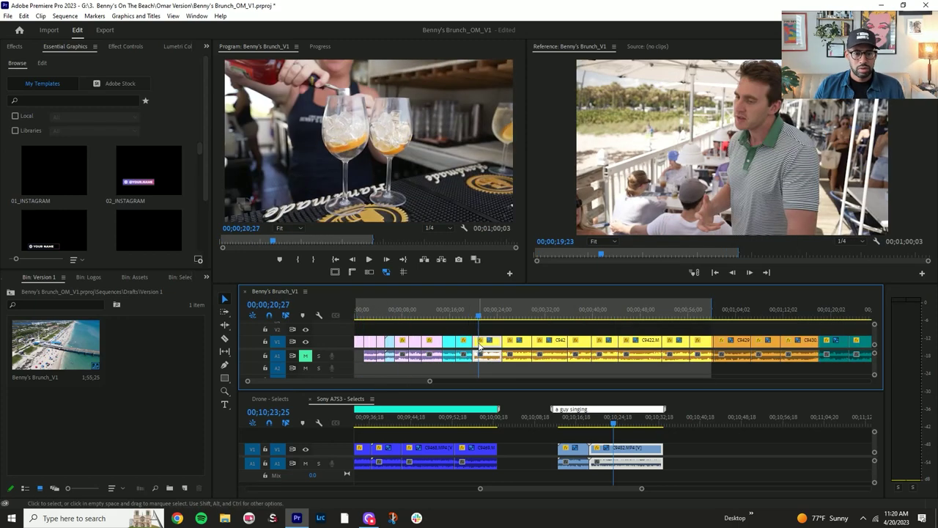
pyautogui.press('=')
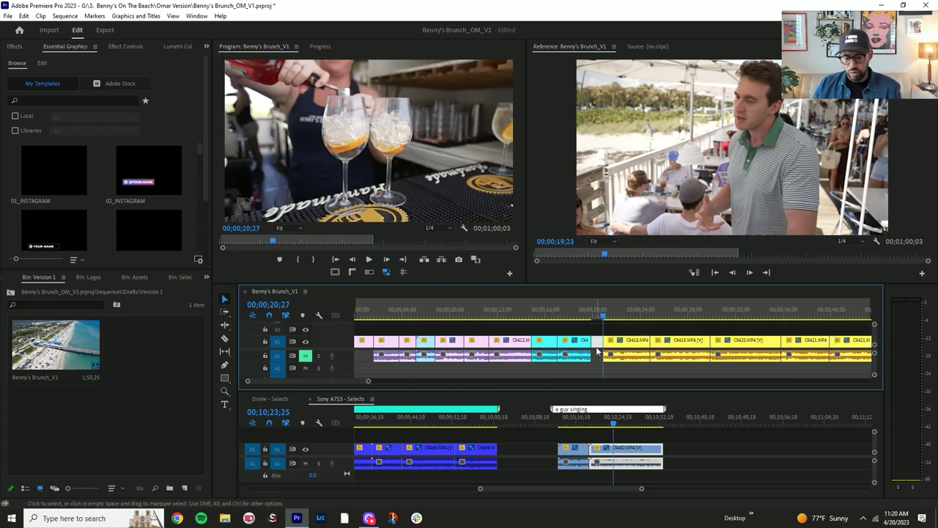
pyautogui.click(597, 353)
pyautogui.press('Delete')
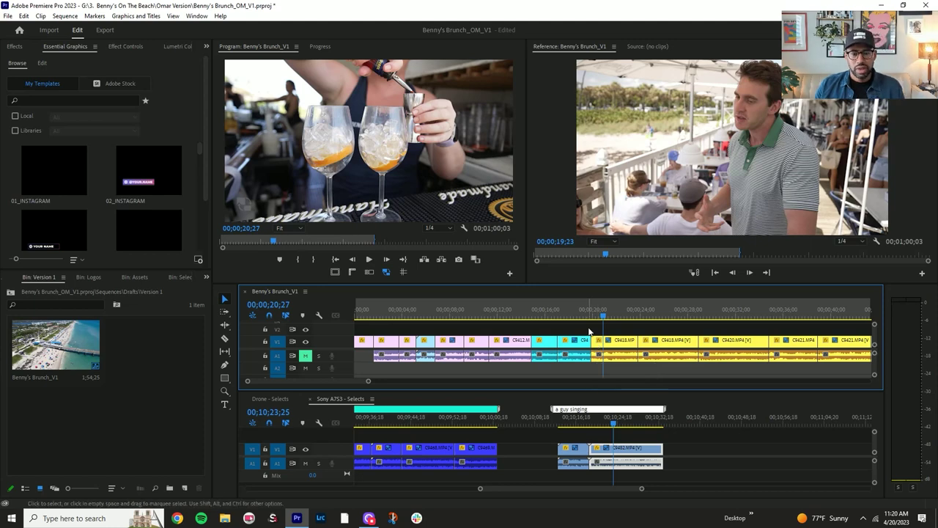
# Trim the end of that bartender clip to 00;00;22;12 and pull the following clip up against it.
pyautogui.click(572, 316)
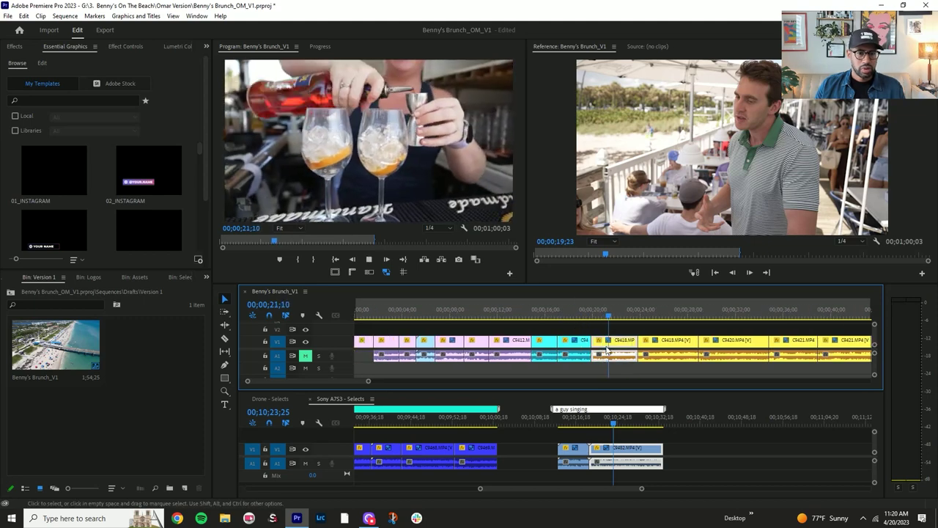
pyautogui.press('space')
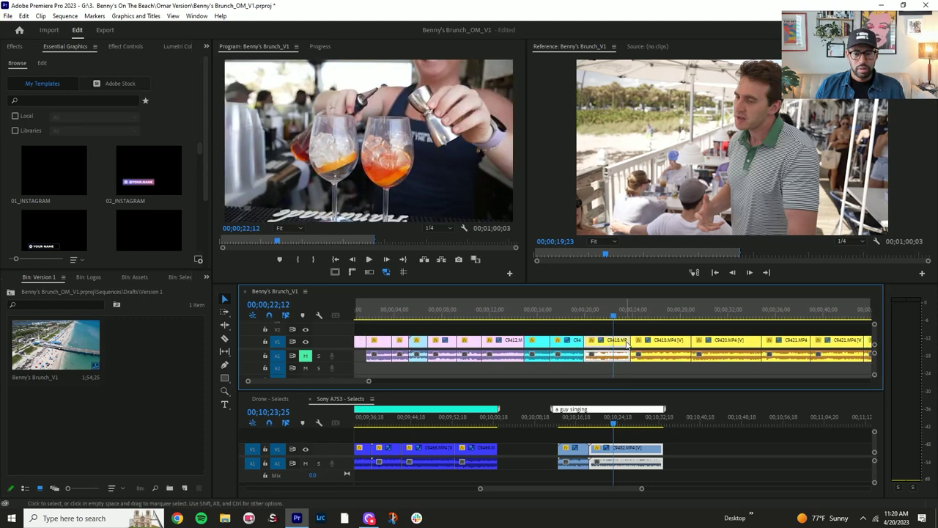
pyautogui.moveTo(628, 347); pyautogui.dragTo(614, 349)
pyautogui.click(607, 316)
pyautogui.press('space')
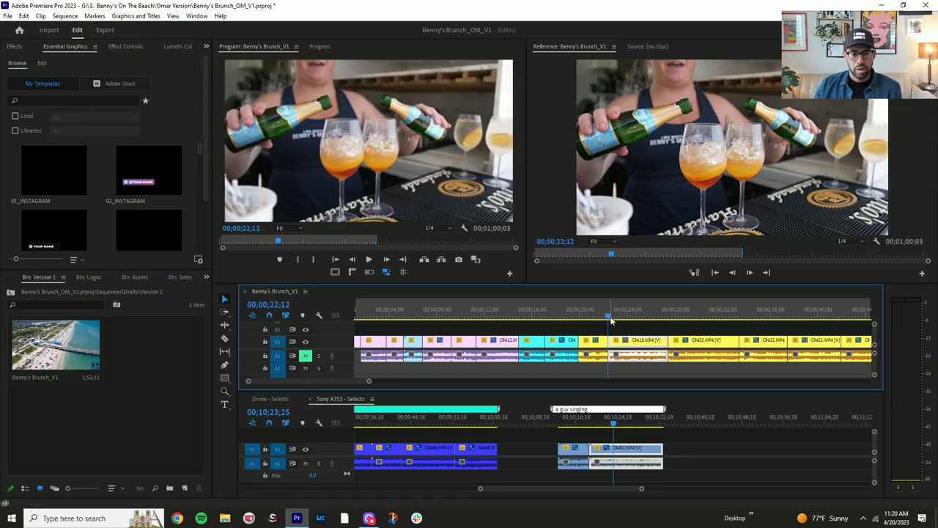
# Tighten the second C9418 clip, pouring from two green bottles, by trimming its start and end and closing the gap.
pyautogui.moveTo(616, 342)
pyautogui.mouseDown()
pyautogui.moveTo(656, 342)
pyautogui.moveTo(618, 341)
pyautogui.mouseUp()
pyautogui.click(610, 341)
pyautogui.press('Delete')
pyautogui.press('space')
pyautogui.click(611, 317)
pyautogui.press('space')
pyautogui.press('space')
pyautogui.click(596, 314)
pyautogui.press('space')
pyautogui.moveTo(637, 342); pyautogui.dragTo(613, 341)
pyautogui.press('space')
# Move the C9422 pineapple clip up into the drinks section, placing it directly before the cheers clip.
pyautogui.click(718, 317)
pyautogui.moveTo(779, 342); pyautogui.dragTo(659, 350)
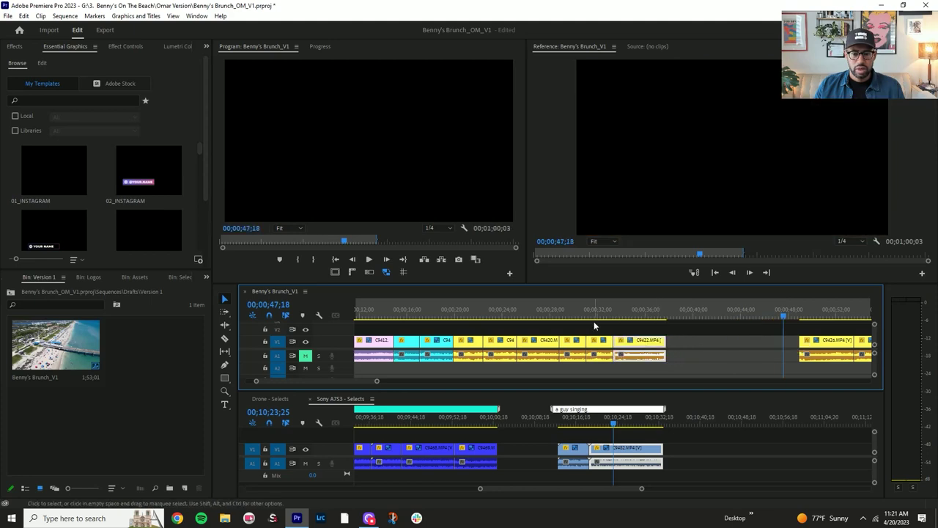
pyautogui.moveTo(594, 321); pyautogui.dragTo(628, 343)
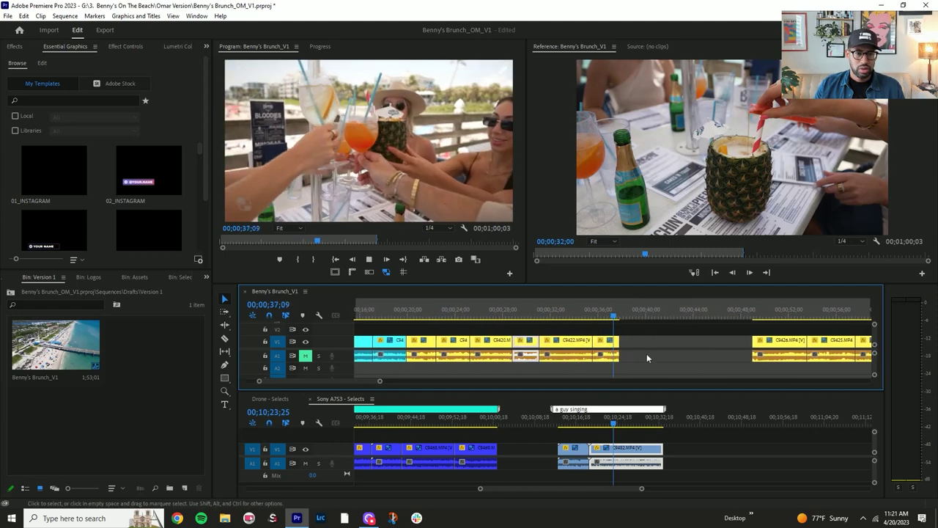
# Ripple-trim the cheers clip and the clip following it after 00;00;37;09, and close the remaining gap.
pyautogui.press('space')
pyautogui.press('w')
pyautogui.press('w')
pyautogui.click(621, 322)
pyautogui.press('q')
pyautogui.press('space')
pyautogui.moveTo(629, 352); pyautogui.dragTo(699, 346)
pyautogui.click(621, 351)
pyautogui.press('Delete')
# Reorder the drinks clips so C9429, photographing the drinks with a phone, comes before C9425, the woman sipping from the pineapple.
pyautogui.press('space')
pyautogui.moveTo(638, 317); pyautogui.dragTo(608, 320)
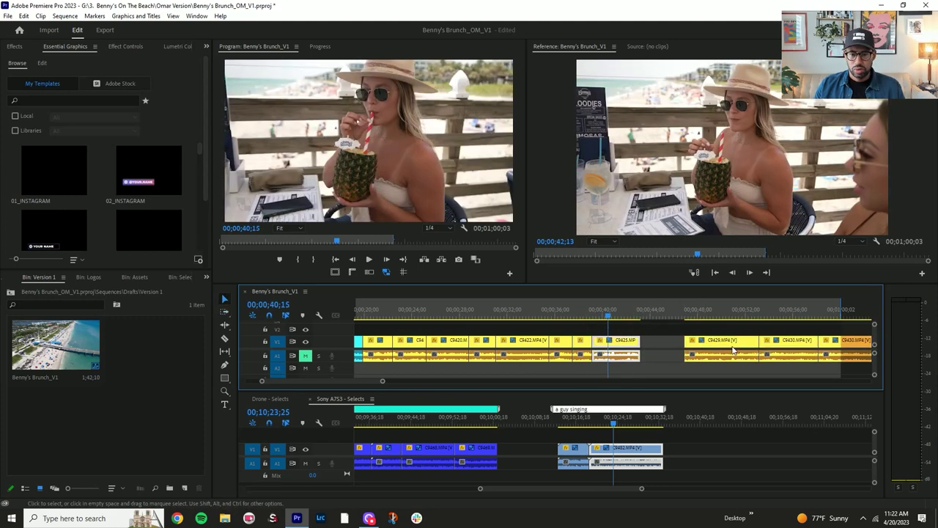
pyautogui.moveTo(730, 347); pyautogui.dragTo(685, 346)
pyautogui.moveTo(628, 345); pyautogui.dragTo(747, 348)
pyautogui.moveTo(691, 342); pyautogui.dragTo(643, 342)
pyautogui.click(601, 317)
pyautogui.press('space')
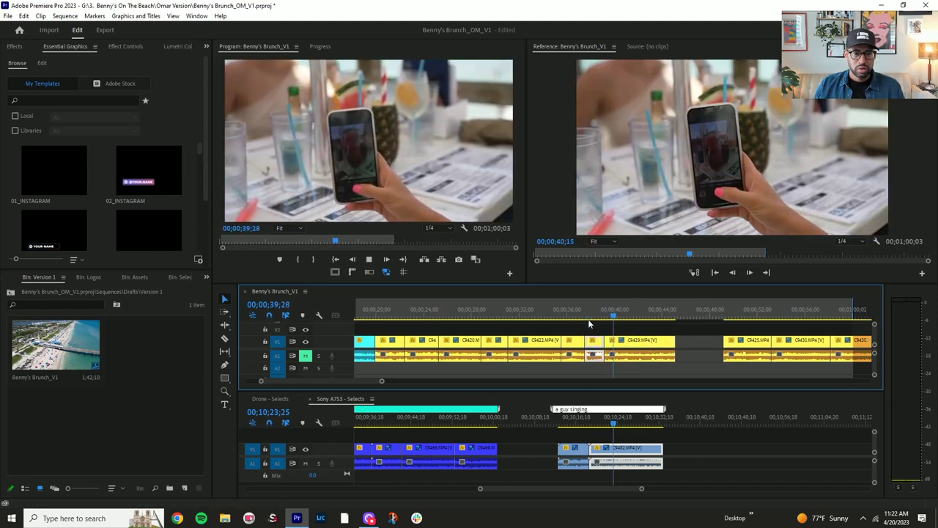
# Trim the end of the C9429 phone clip to 00;00;40;25 and close the gap before the pineapple-sipping clip.
pyautogui.click(628, 344)
pyautogui.press('space')
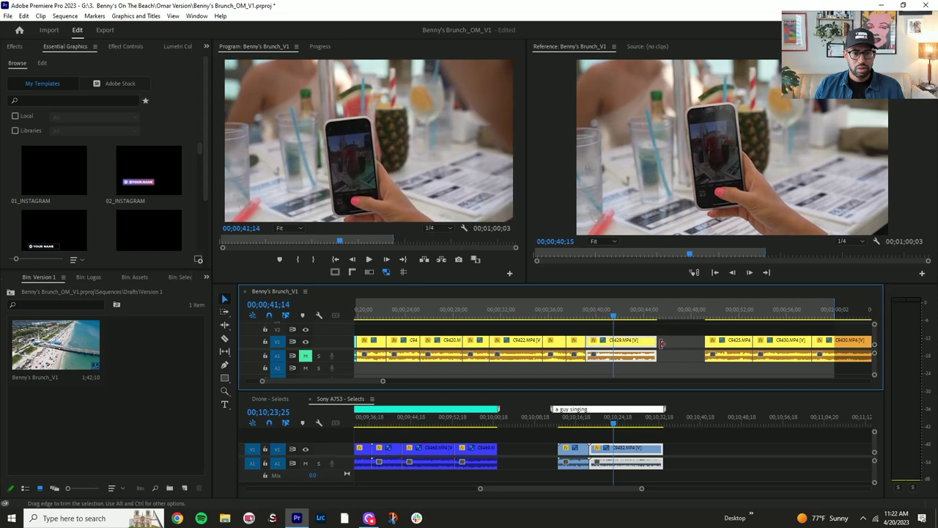
pyautogui.hotkey('shift', 'Left')
pyautogui.hotkey('shift', 'Left')
pyautogui.hotkey('shift', 'Left')
pyautogui.hotkey('shift', 'Left')
pyautogui.moveTo(653, 341); pyautogui.dragTo(606, 346)
pyautogui.click(624, 346)
pyautogui.press('Delete')
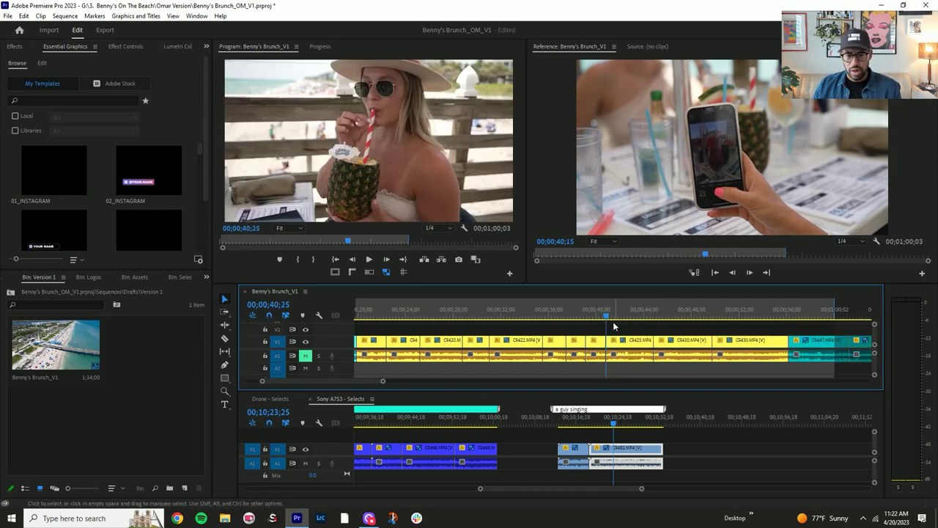
# Shorten the C9425 and first C9430 clips, and trim the end of the man's cocktail-sipping clip to 00;00;48;08.
pyautogui.press('space')
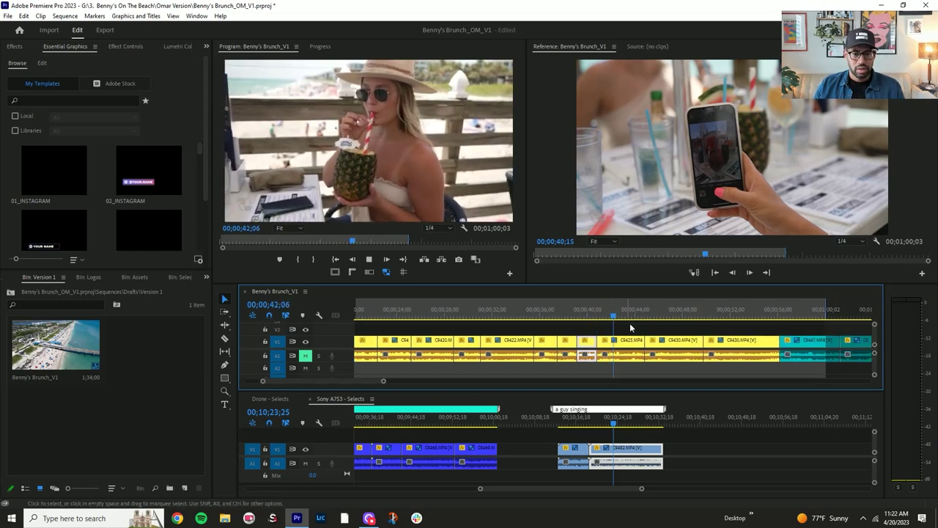
pyautogui.press('space')
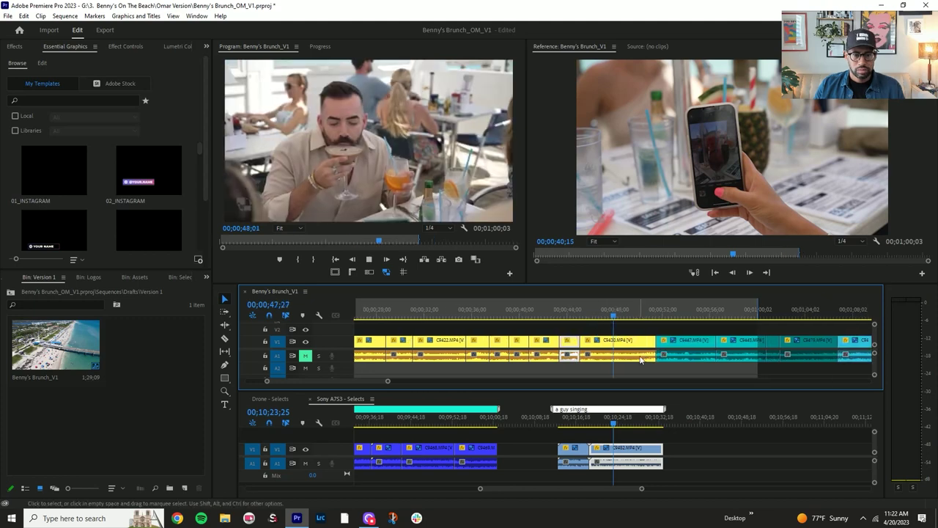
pyautogui.press('space')
pyautogui.click(640, 347)
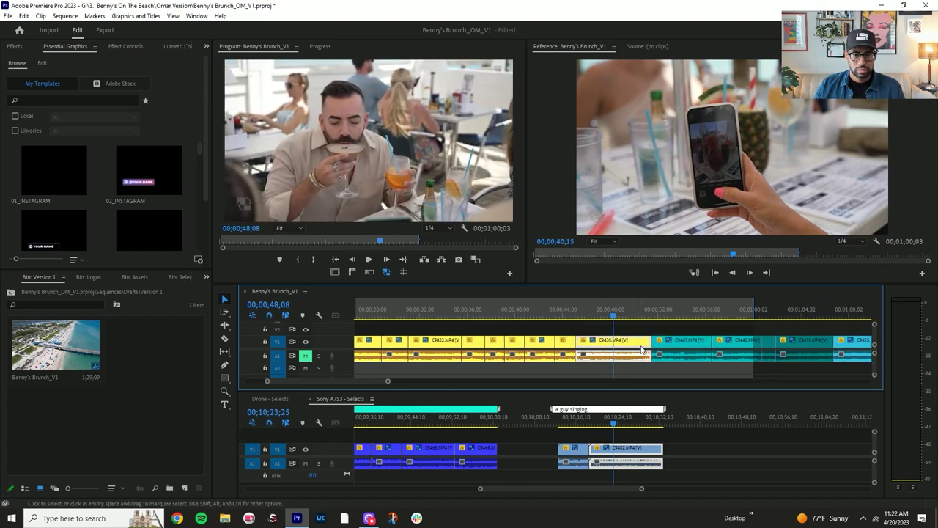
pyautogui.moveTo(649, 341); pyautogui.dragTo(677, 329)
pyautogui.click(609, 312)
# Find the source shot of the man holding two cocktails near 00;06;09;13 in the Drinks section of Sony A7S3 - Selects.
pyautogui.moveTo(389, 381); pyautogui.dragTo(470, 381)
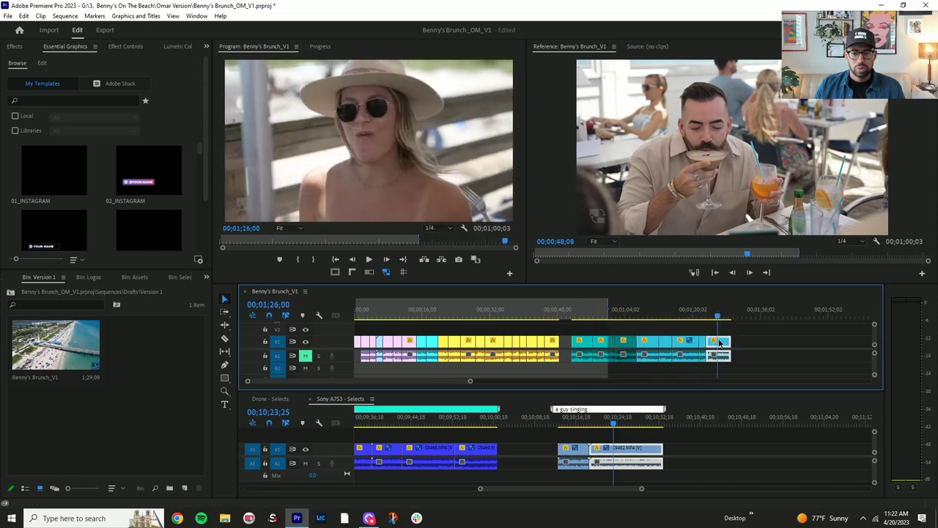
pyautogui.moveTo(493, 492); pyautogui.dragTo(435, 492)
pyautogui.click(417, 422)
pyautogui.moveTo(563, 423); pyautogui.dragTo(759, 440)
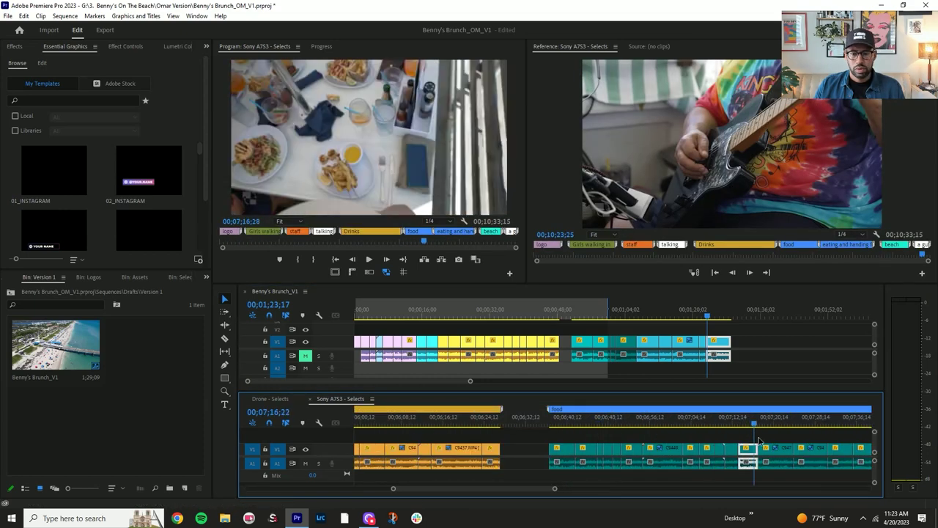
pyautogui.moveTo(482, 493); pyautogui.dragTo(460, 493)
pyautogui.click(733, 423)
pyautogui.press('-')
pyautogui.press('space')
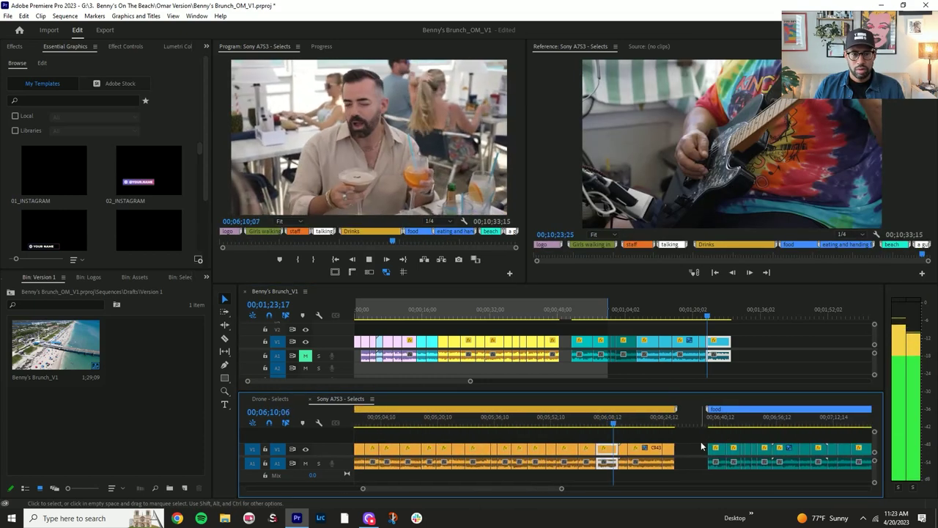
pyautogui.press('space')
pyautogui.press('z')
pyautogui.click(617, 448)
pyautogui.press('v')
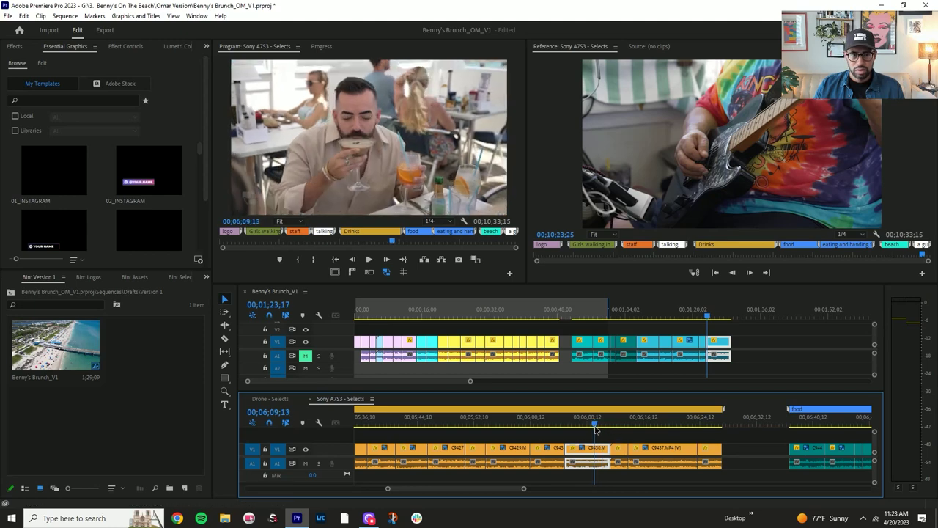
# Split the man's cocktail shot near 00;06;09;13 and place its second part at the end of the drinks section in Benny's Brunch_V1.
pyautogui.press('space')
pyautogui.press('space')
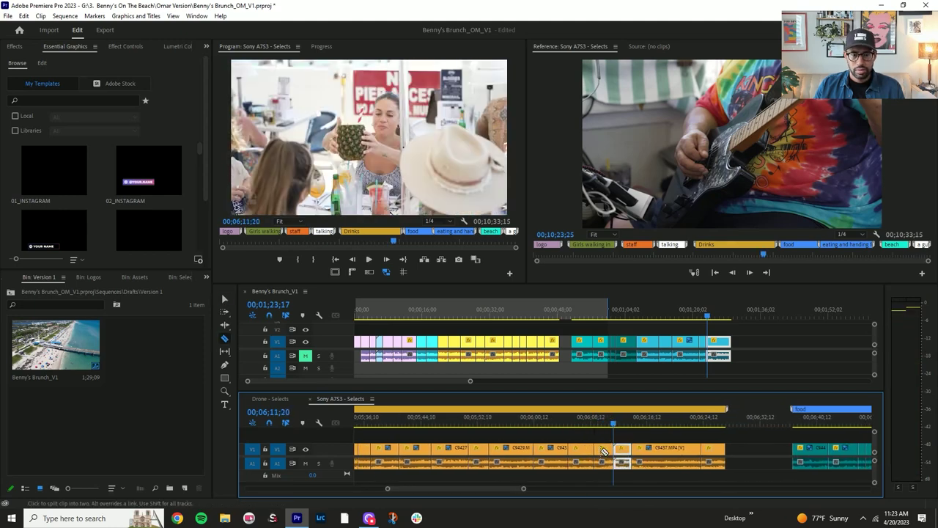
pyautogui.press('v')
pyautogui.click(602, 456)
pyautogui.click(550, 315)
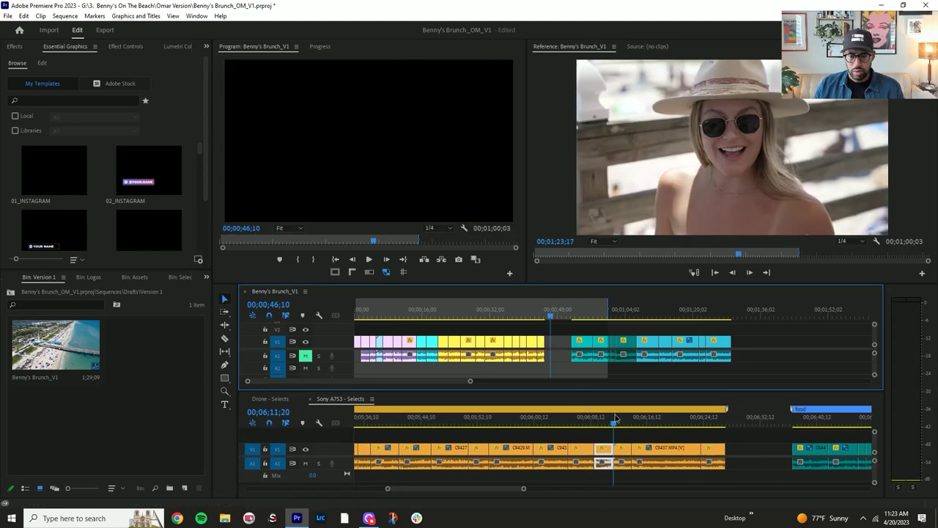
pyautogui.moveTo(605, 450); pyautogui.dragTo(554, 357)
# Skim the remaining drinks, food and eating selects and add the woman-in-hat shot near 00;08;50;15 after the last clip of Benny's Brunch_V1.
pyautogui.click(619, 424)
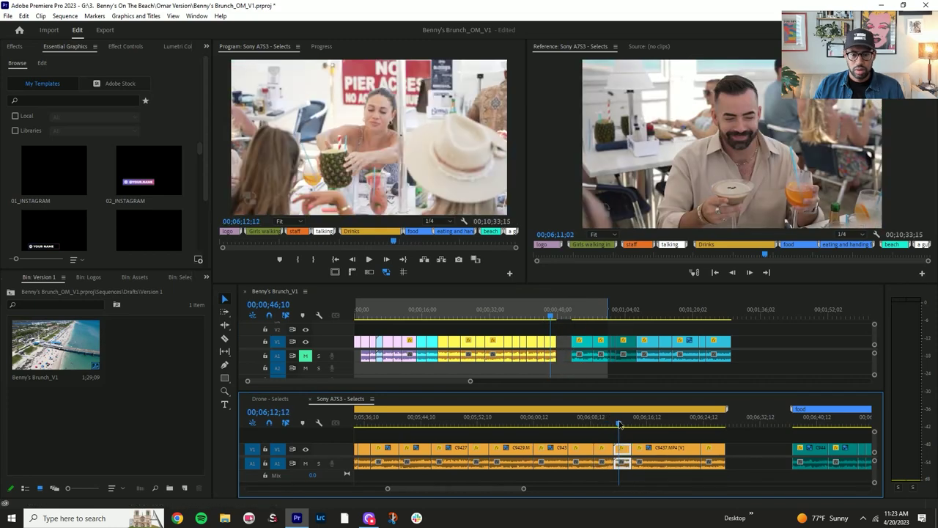
pyautogui.moveTo(632, 426); pyautogui.dragTo(725, 438)
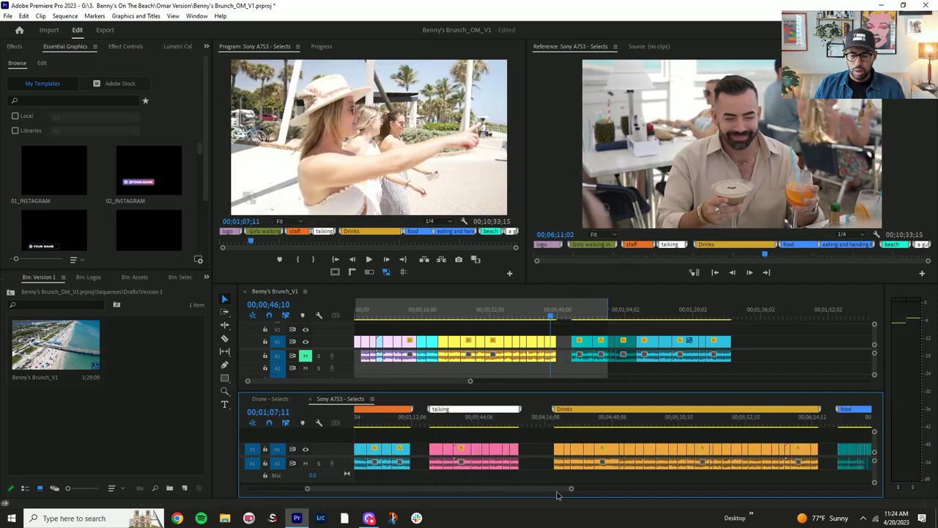
pyautogui.moveTo(557, 494); pyautogui.dragTo(619, 502)
pyautogui.scroll(-2, 535, 453)
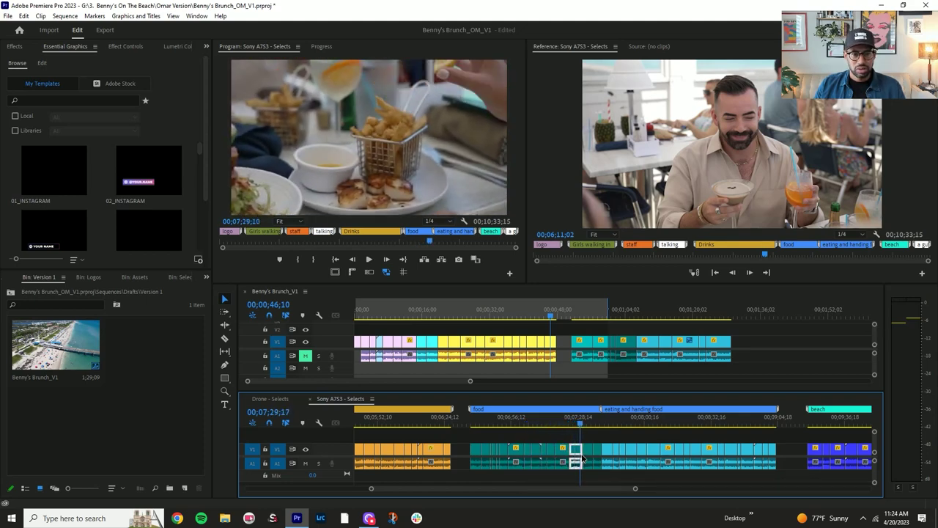
pyautogui.click(641, 455)
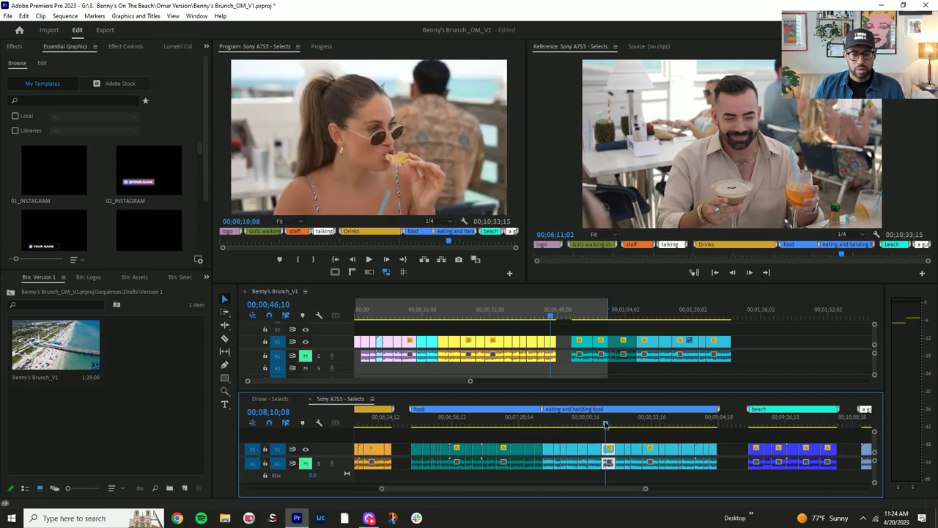
pyautogui.click(635, 449)
pyautogui.click(693, 450)
pyautogui.moveTo(612, 455); pyautogui.dragTo(765, 352)
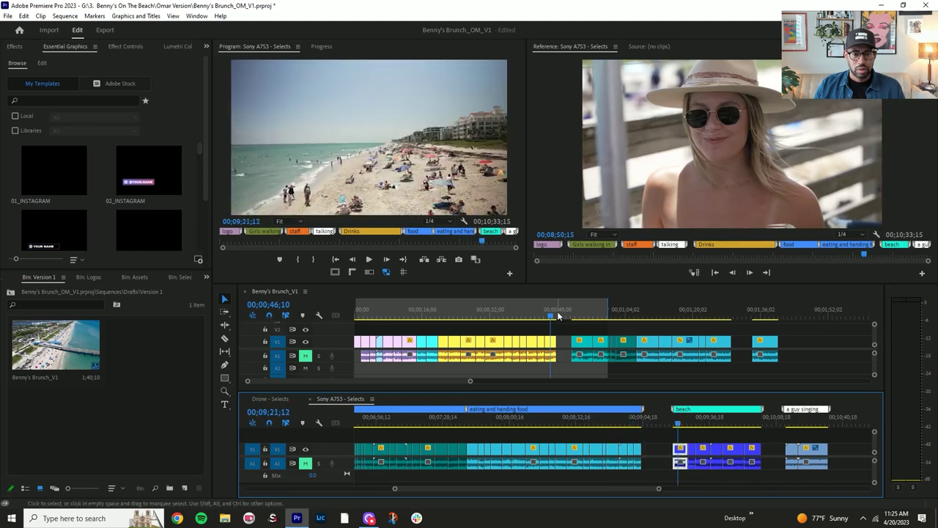
# Trim the end of the man's cocktail shot in Benny's Brunch_V1 to 00;00;46;18 and remove the gap after it.
pyautogui.click(552, 315)
pyautogui.click(557, 347)
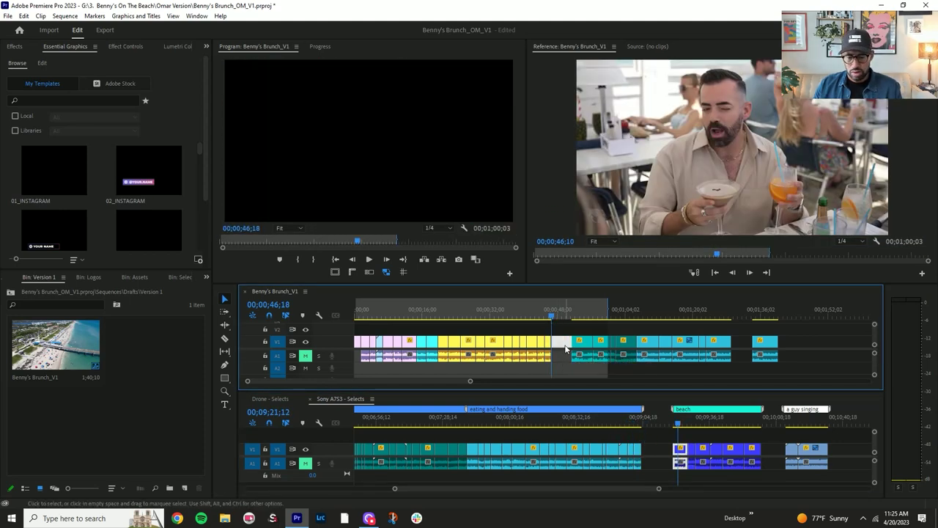
pyautogui.press('Delete')
# Remove the overhead table shot after the drinks section of Benny's Brunch_V1 and close the gap before the dessert shot.
pyautogui.press('a')
pyautogui.moveTo(558, 343)
pyautogui.mouseDown()
pyautogui.moveTo(584, 344)
pyautogui.moveTo(558, 350)
pyautogui.mouseUp()
pyautogui.press('v')
pyautogui.click(618, 330)
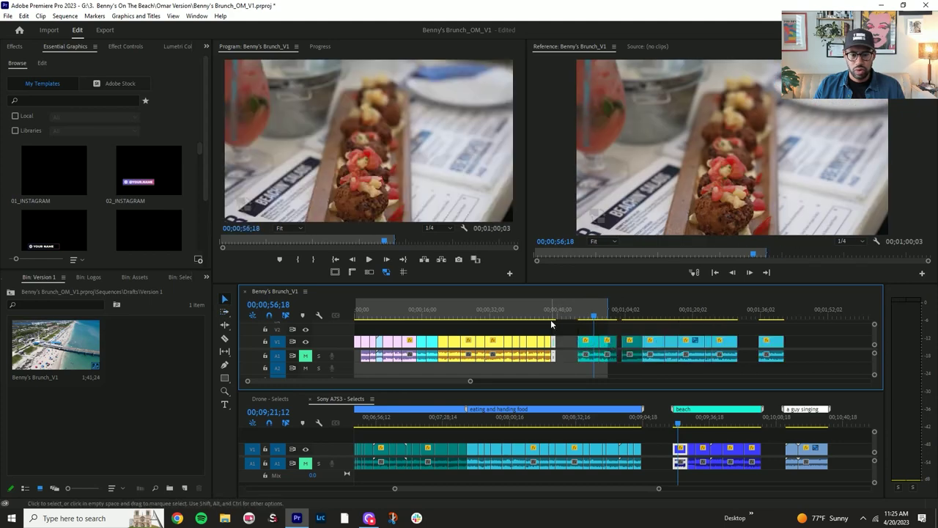
pyautogui.click(549, 317)
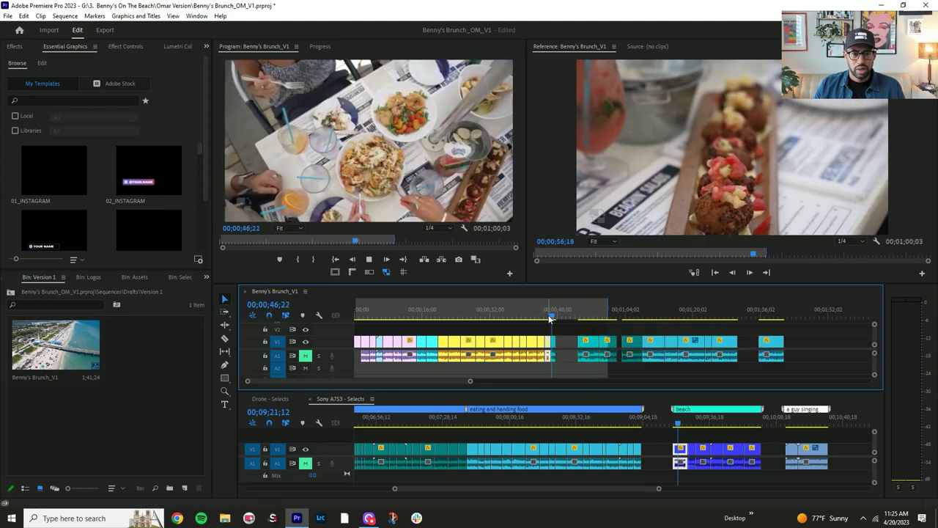
pyautogui.press('space')
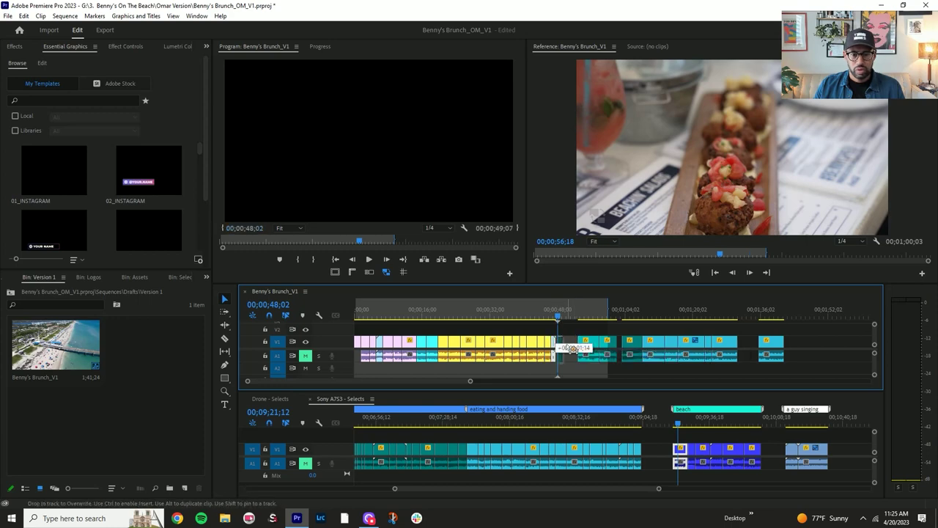
pyautogui.moveTo(564, 349); pyautogui.dragTo(557, 345)
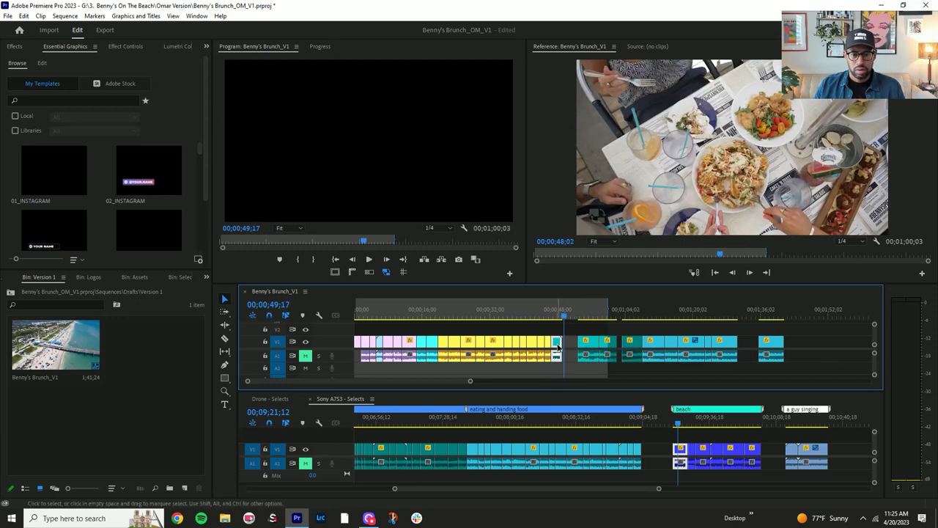
pyautogui.press('Delete')
pyautogui.press('Delete')
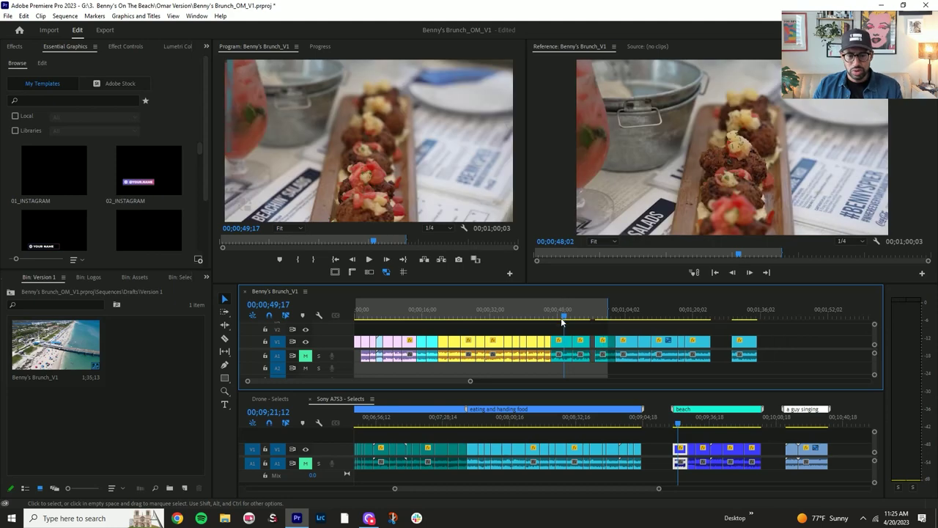
# Shorten the dessert shot that follows the drinks section and close the gap this leaves in Benny's Brunch_V1.
pyautogui.click(551, 316)
pyautogui.click(568, 349)
pyautogui.press('Delete')
pyautogui.click(555, 315)
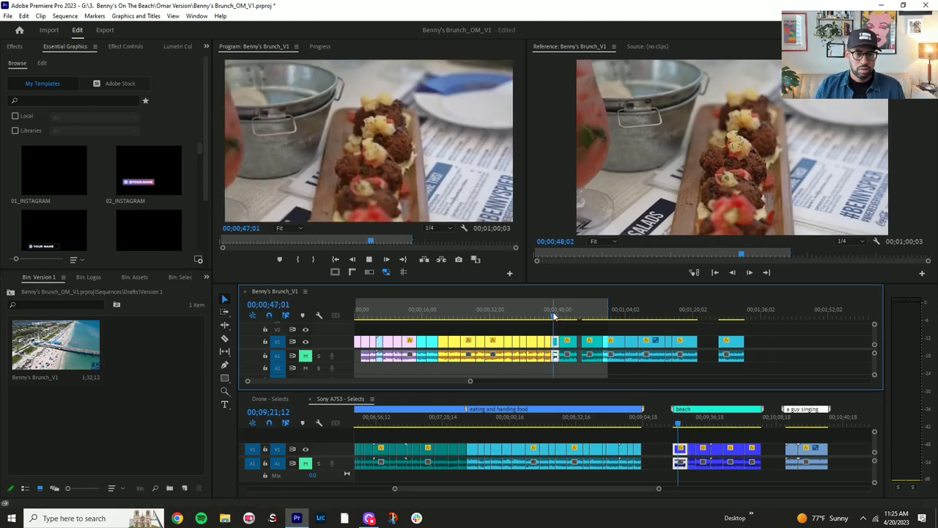
# Place the shot of the friends passing a plate after the food close-ups and trim its end to 00;00;54;05.
pyautogui.click(568, 345)
pyautogui.click(572, 315)
pyautogui.click(612, 316)
pyautogui.moveTo(613, 345); pyautogui.dragTo(583, 345)
pyautogui.click(570, 317)
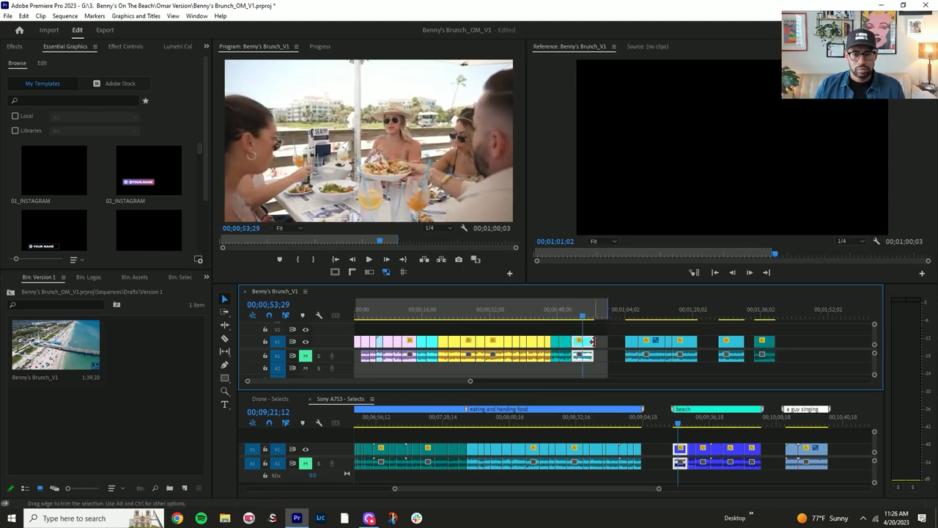
pyautogui.moveTo(554, 349); pyautogui.dragTo(577, 352)
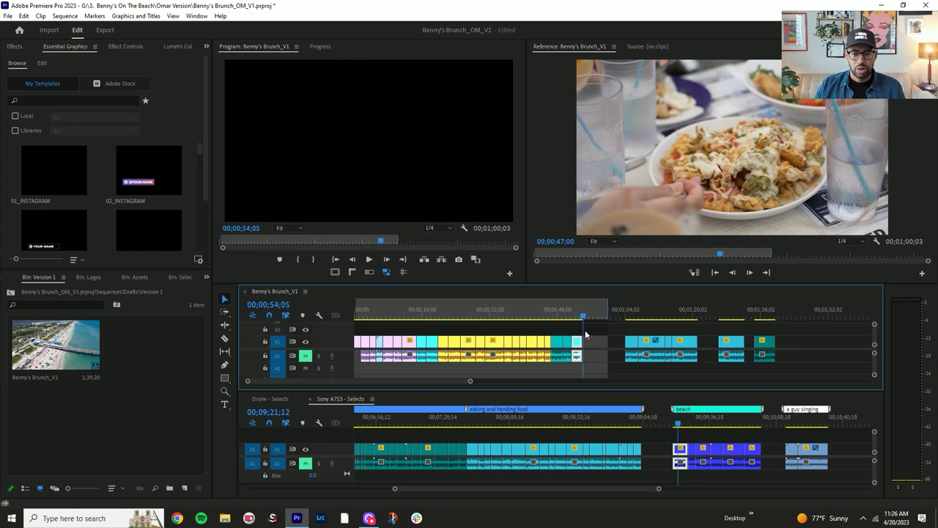
# Move the shot of the woman in the hat eating to directly after the plate-passing shot and play the transition.
pyautogui.click(630, 315)
pyautogui.click(679, 316)
pyautogui.moveTo(683, 343); pyautogui.dragTo(593, 343)
pyautogui.click(578, 316)
pyautogui.press('space')
pyautogui.press('space')
pyautogui.click(577, 315)
pyautogui.press('space')
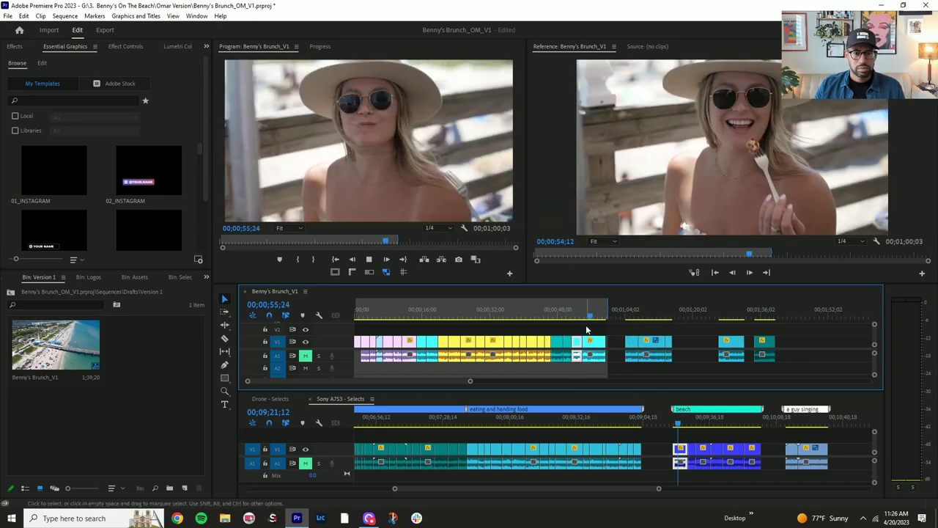
# Split the woman-in-hat eating shot near 00;00;55;24 and delete the unwanted part.
pyautogui.press('space')
pyautogui.hotkey('ctrl', 'k')
pyautogui.press('Delete')
pyautogui.moveTo(625, 315); pyautogui.dragTo(586, 321)
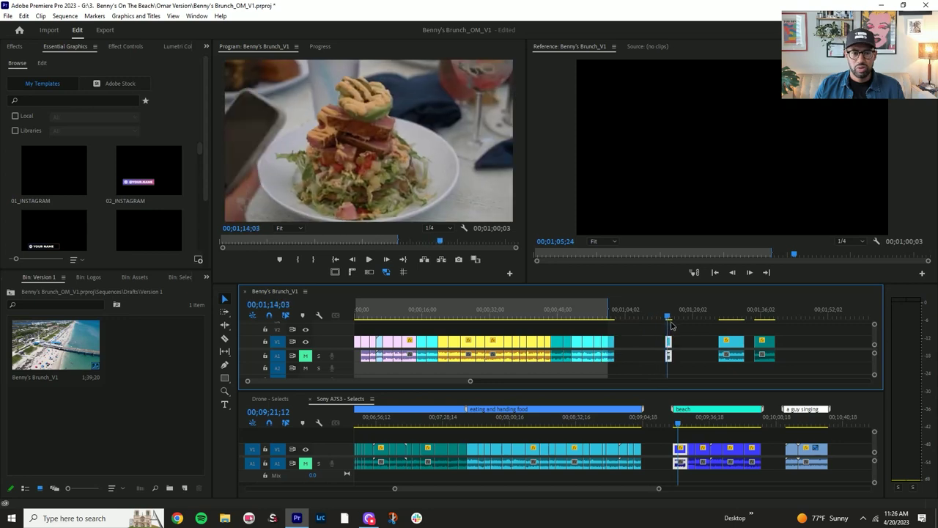
# Delete the woman-in-hat shot near 00;01;30;15 and move the last food clip up to the end of the assembled shots.
pyautogui.moveTo(671, 325); pyautogui.dragTo(738, 332)
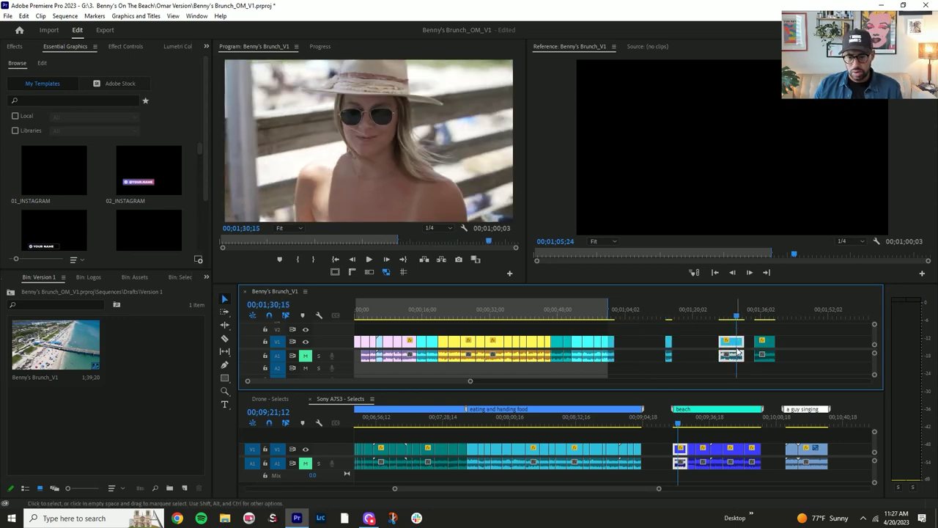
pyautogui.press('Delete')
pyautogui.click(767, 317)
pyautogui.moveTo(762, 350); pyautogui.dragTo(637, 354)
pyautogui.click(671, 317)
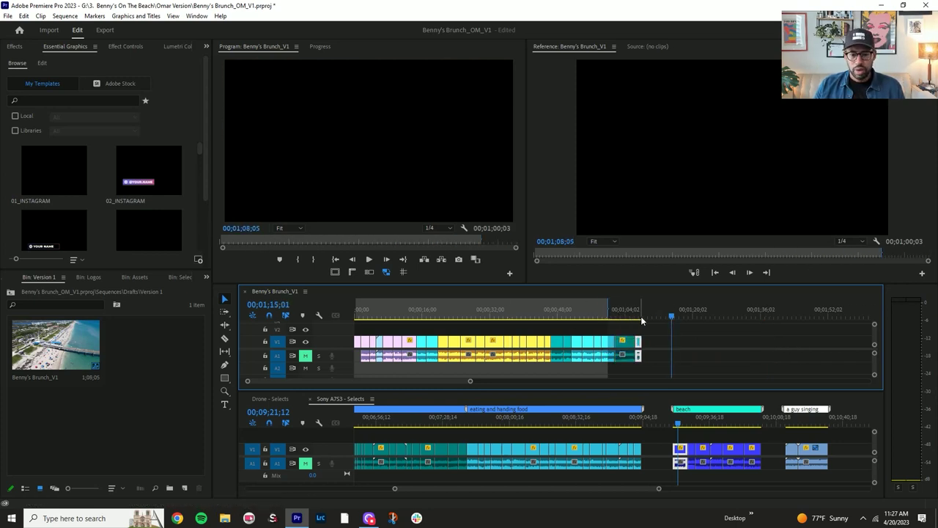
# Skim the beach and guy-singing sections of Sony A7S3 - Selects and the beach pier shots in Drone - Selects.
pyautogui.click(691, 425)
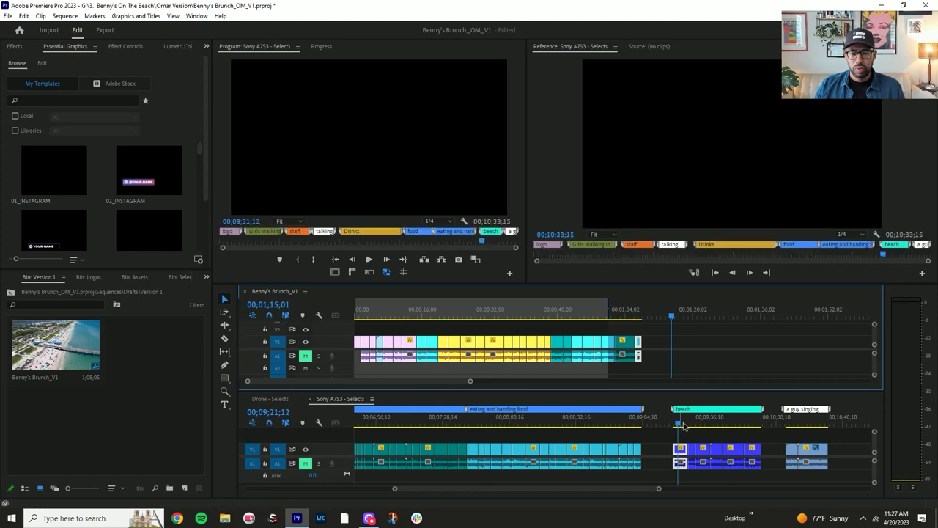
pyautogui.moveTo(705, 431); pyautogui.dragTo(783, 432)
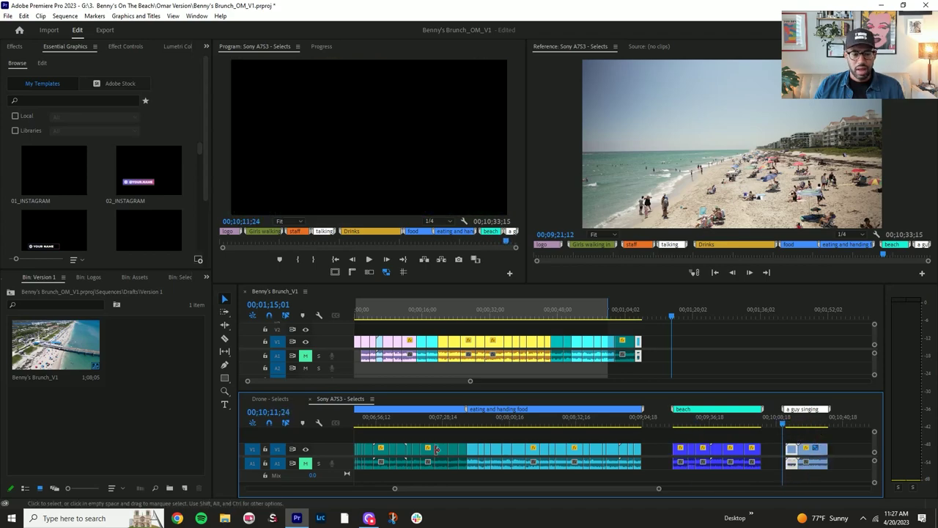
pyautogui.click(269, 399)
pyautogui.moveTo(369, 423); pyautogui.dragTo(493, 439)
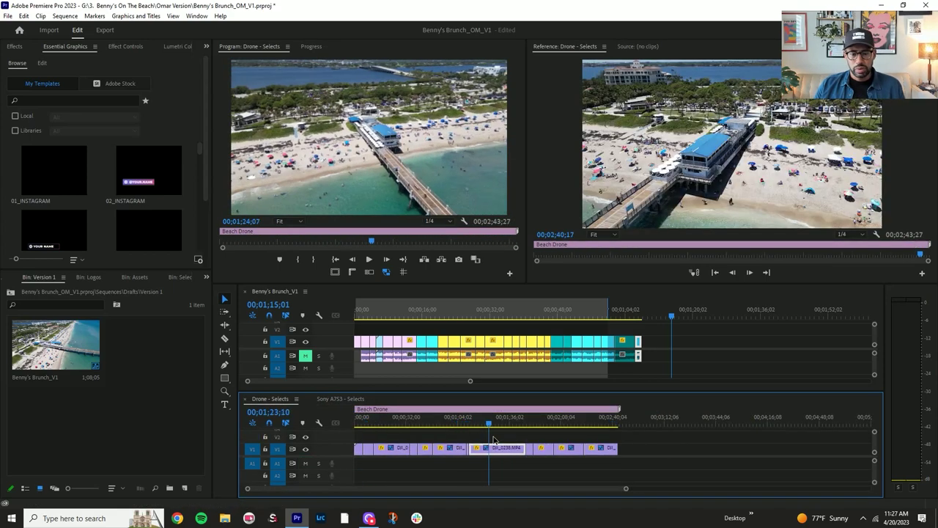
pyautogui.click(593, 447)
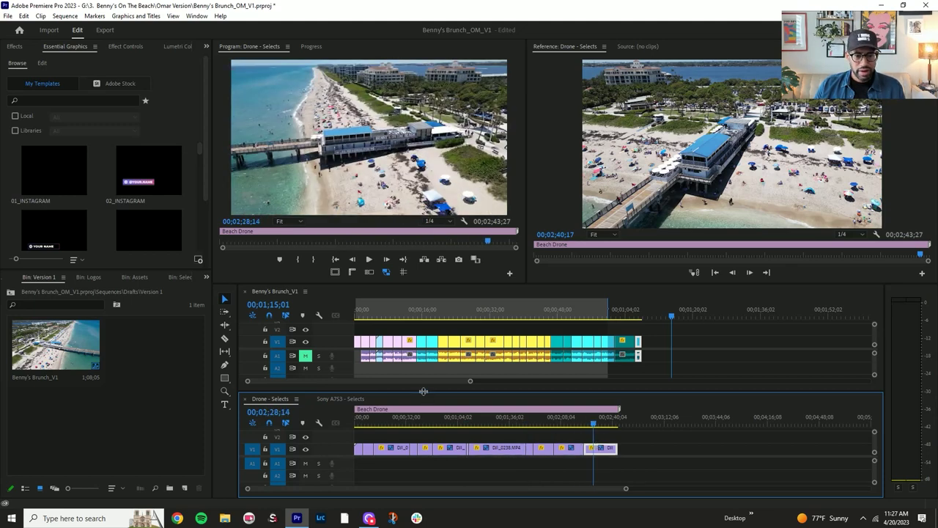
# Enlarge the Benny's Brunch_V1 timeline area and return the playhead to the start at 00;00;00;00.
pyautogui.moveTo(423, 391); pyautogui.dragTo(423, 412)
pyautogui.click(356, 319)
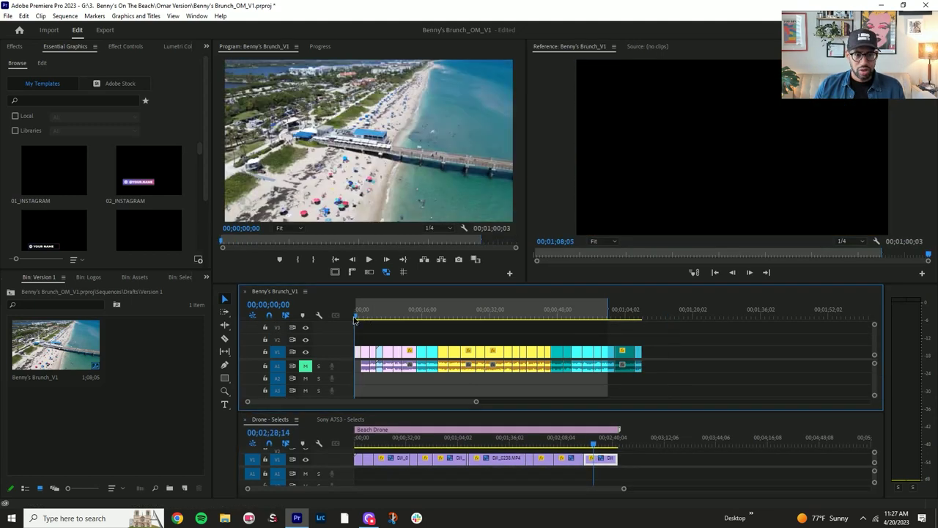